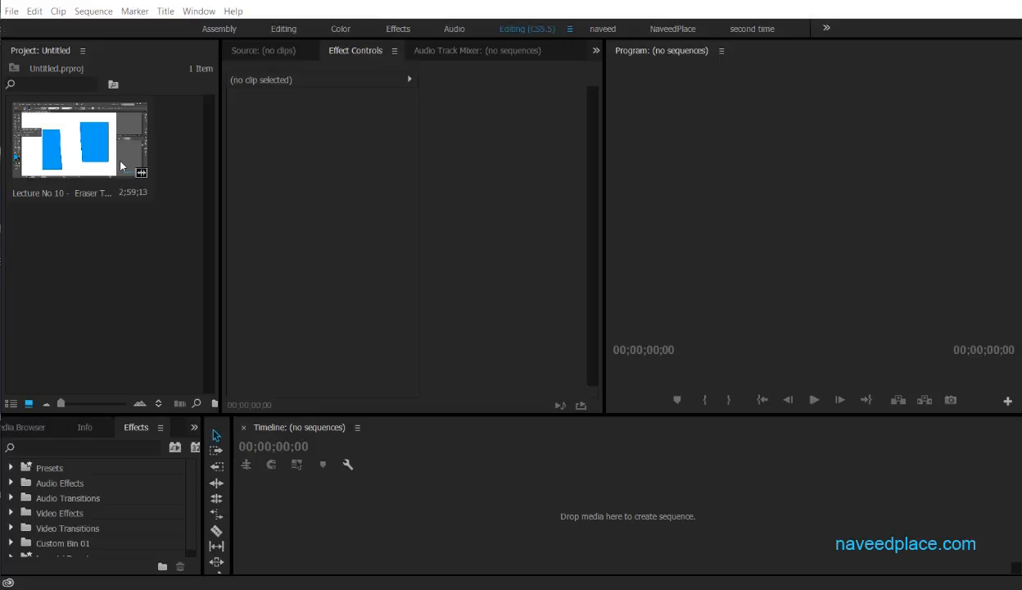
# Step: Create a sequence from the Lecture No 10 clip by placing it in the empty timeline
pyautogui.click(72, 141)
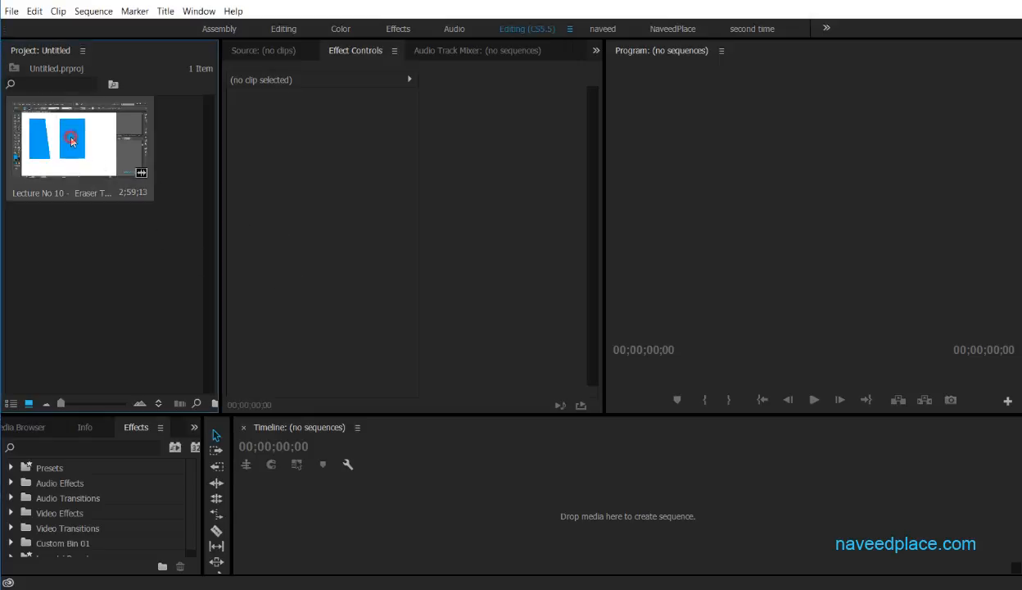
pyautogui.moveTo(72, 141); pyautogui.dragTo(333, 512)
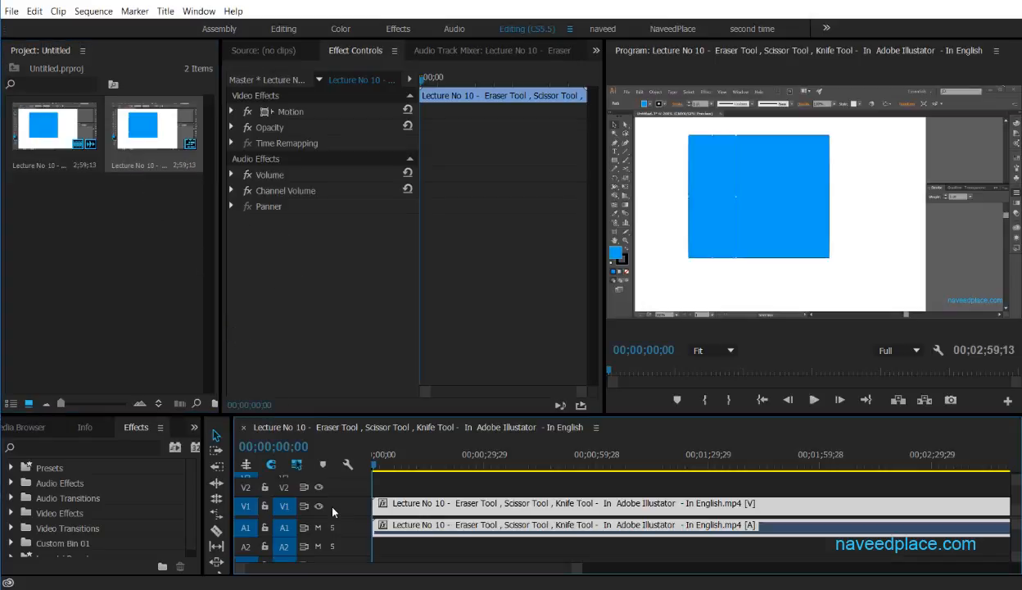
pyautogui.click(449, 503)
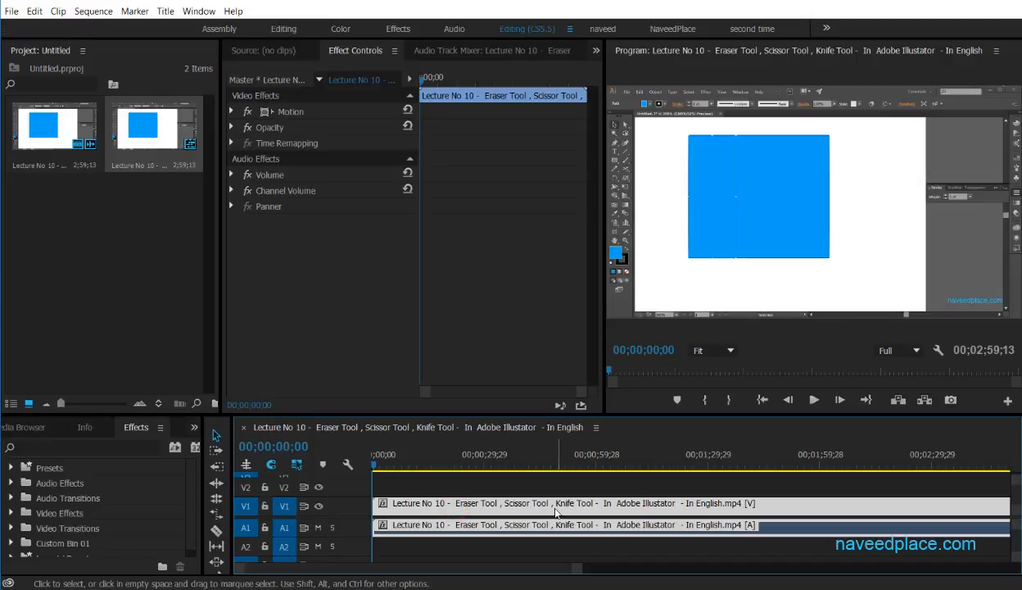
pyautogui.click(453, 521)
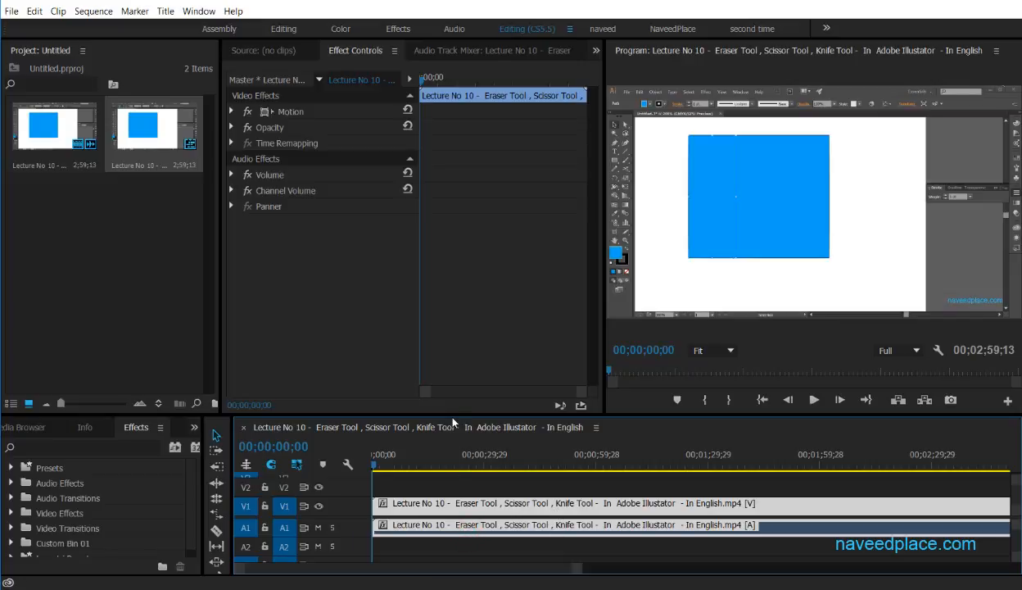
# Step: Enlarge the Effect Controls panel by narrowing the Project panel and reducing the timeline's height
pyautogui.moveTo(453, 415); pyautogui.dragTo(455, 447)
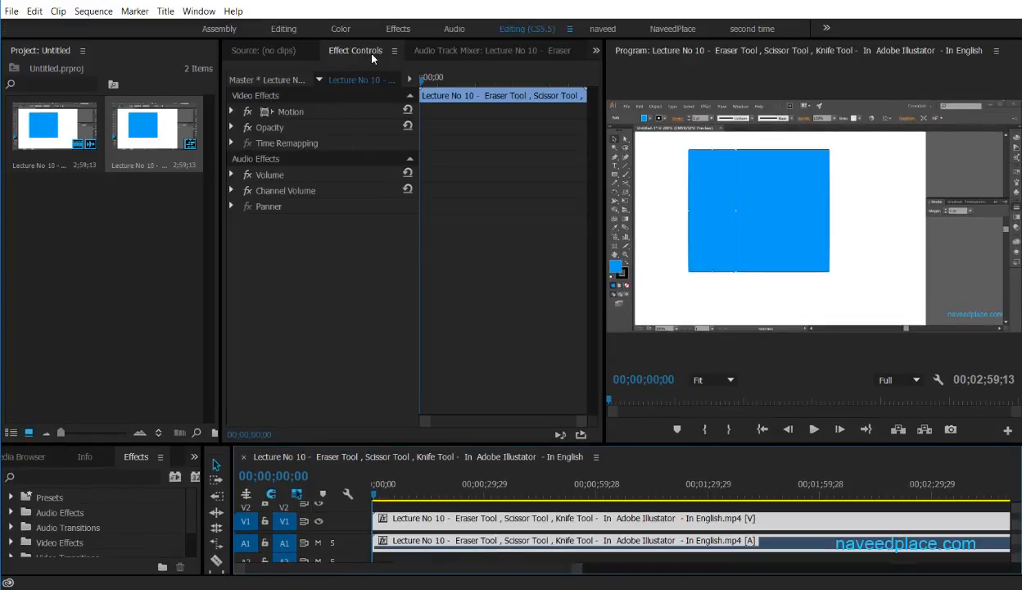
pyautogui.click(199, 11)
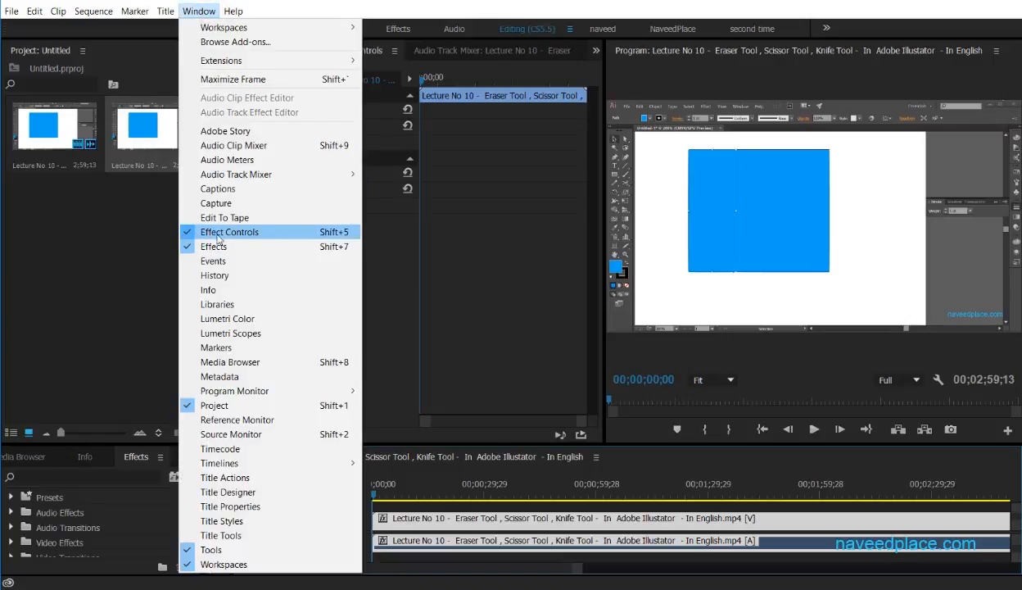
pyautogui.click(459, 289)
pyautogui.hotkey('ctrl', 's')
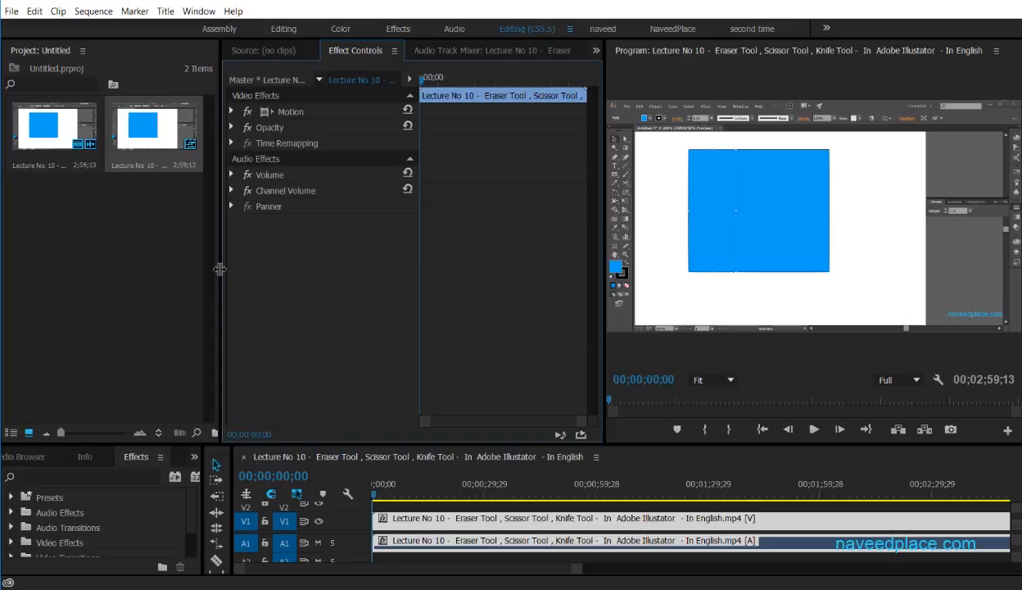
pyautogui.moveTo(220, 269); pyautogui.dragTo(13, 268)
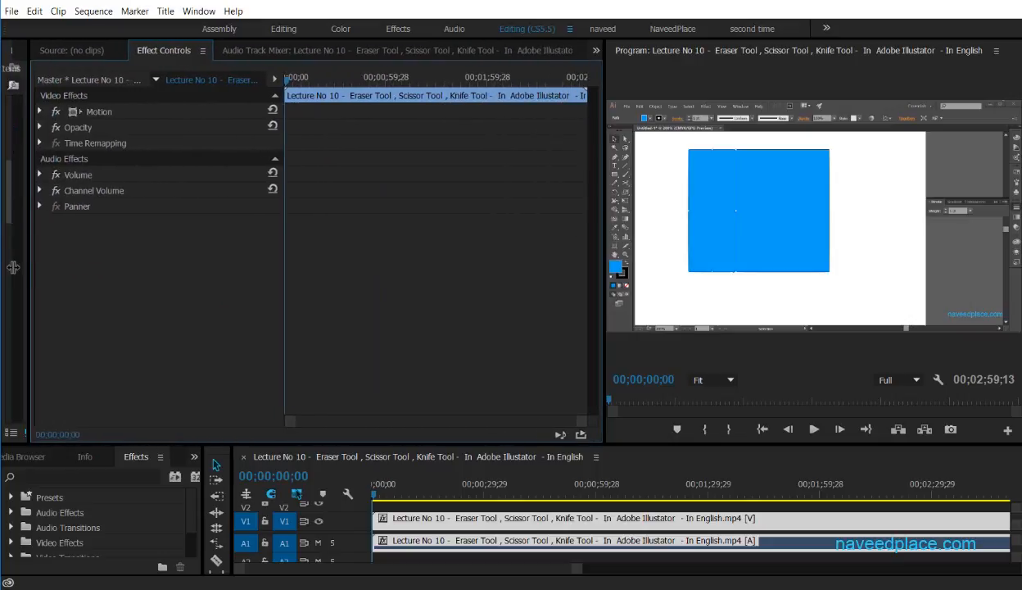
pyautogui.moveTo(451, 446); pyautogui.dragTo(455, 490)
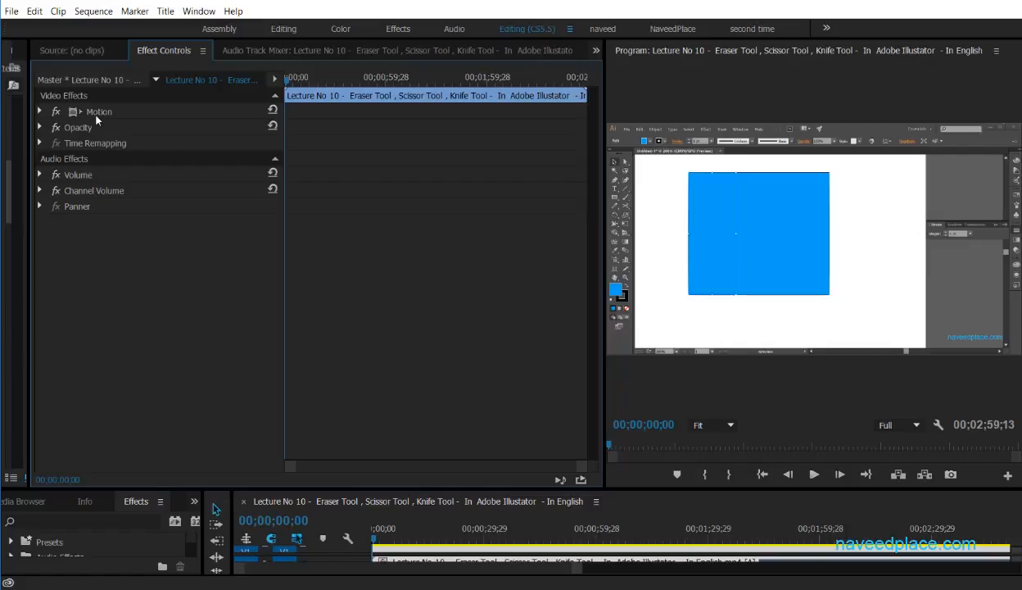
# Step: Animate the clip's Position from a keyframe at the start to about 864.8, 185.2 at 00;00;25;18
pyautogui.click(39, 112)
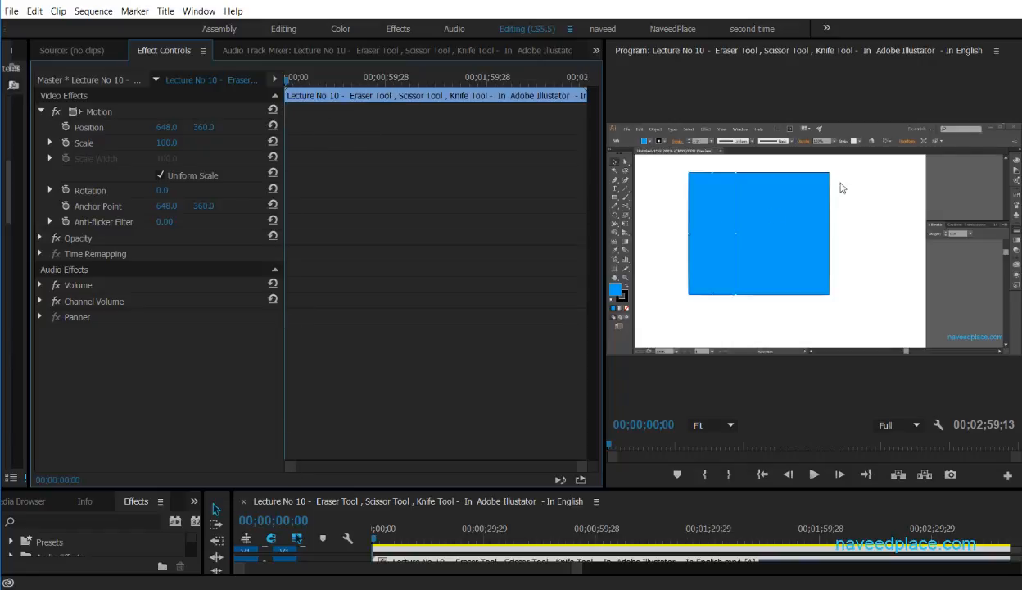
pyautogui.click(65, 127)
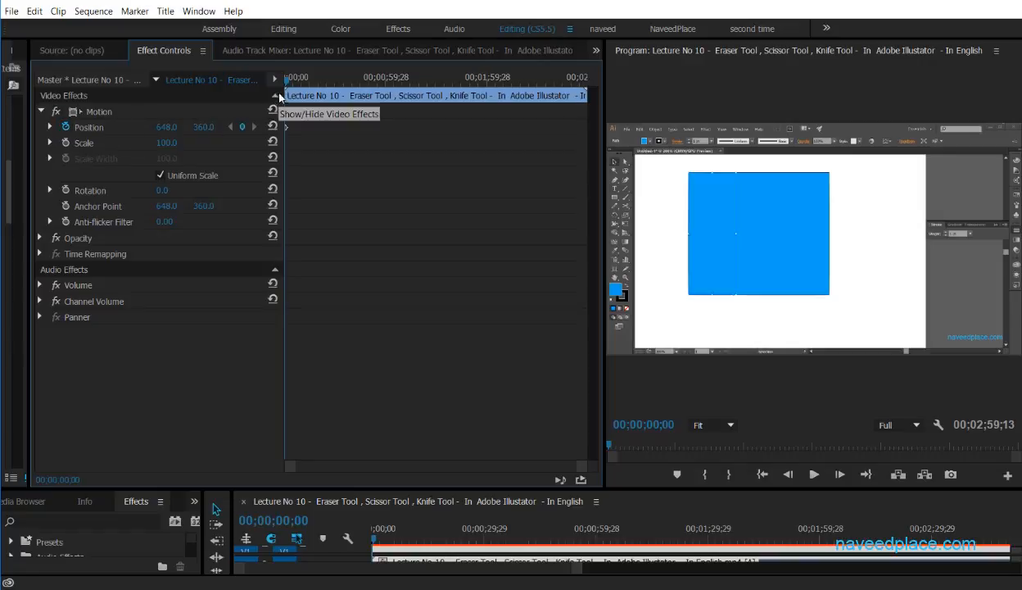
pyautogui.moveTo(295, 82); pyautogui.dragTo(327, 85)
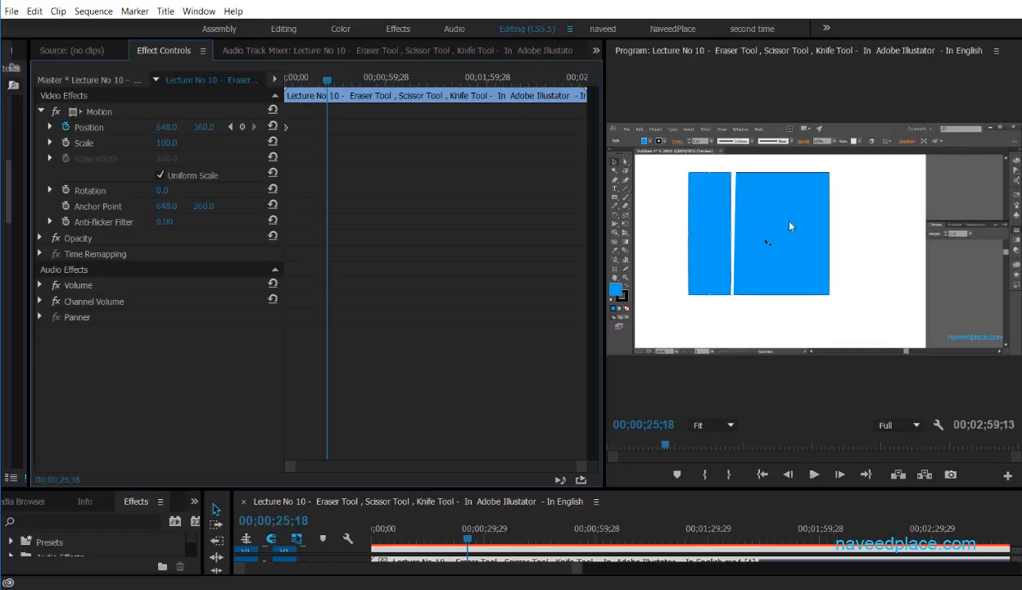
pyautogui.click(95, 112)
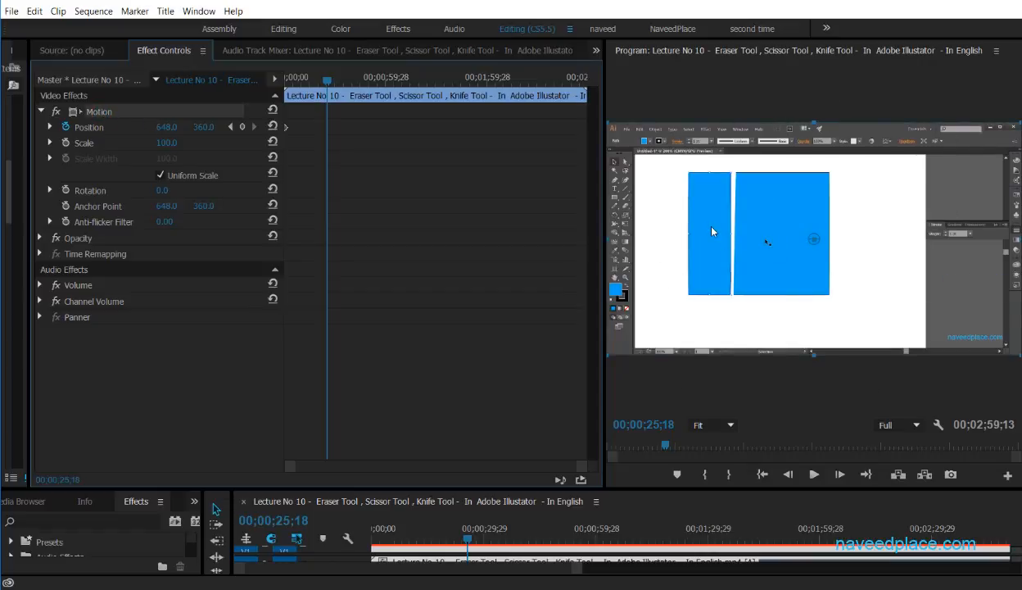
pyautogui.moveTo(768, 242); pyautogui.dragTo(837, 186)
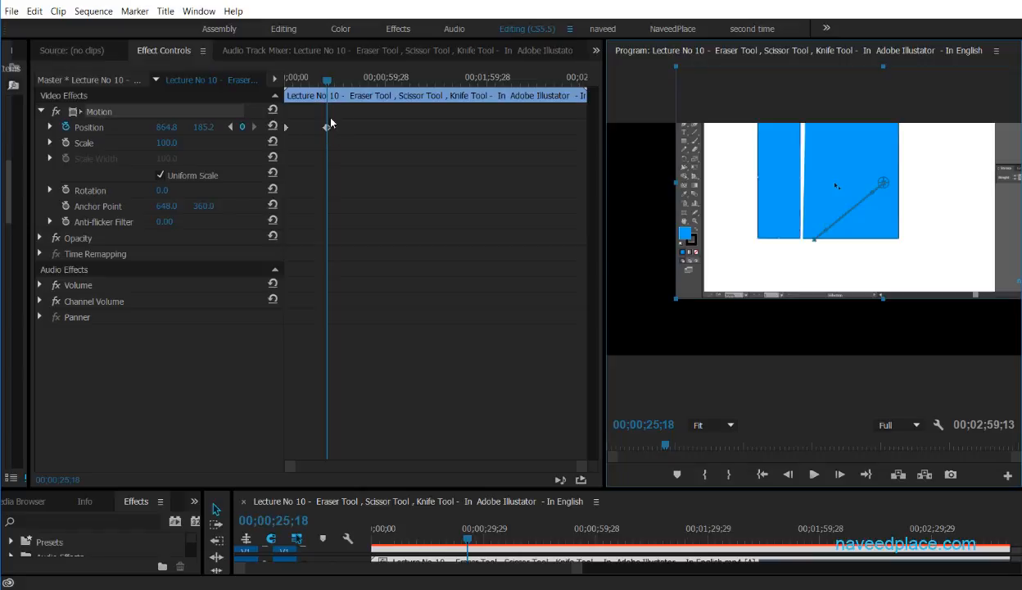
# Step: Add Position keyframes of about 587.4, 173.6 at 00;00;31;10 and 554.8, 350.7 at 00;00;36;06, plus one shifting the frame sideways at 00;00;42;11
pyautogui.moveTo(327, 82); pyautogui.dragTo(338, 82)
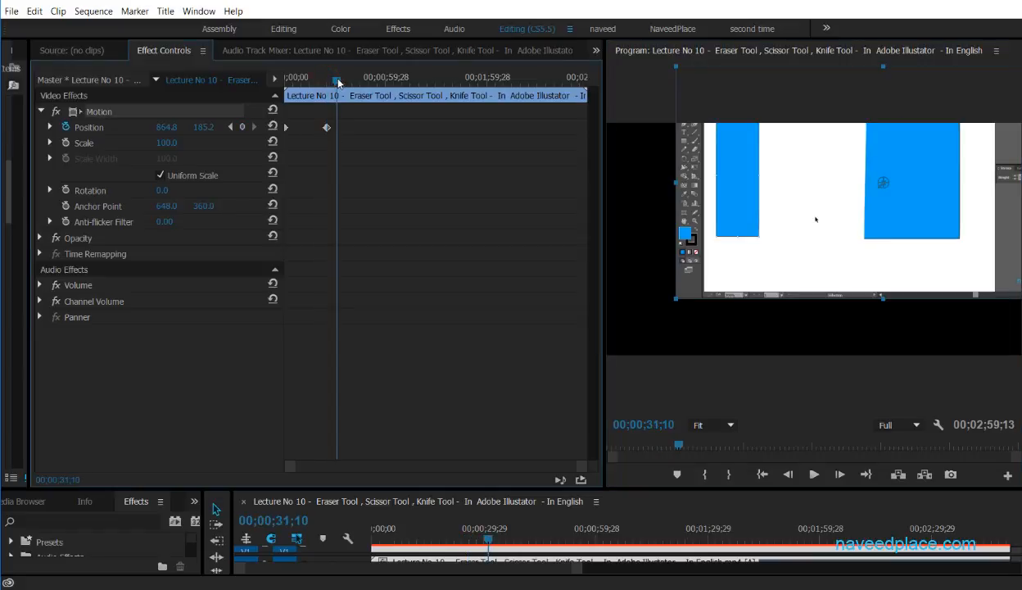
pyautogui.moveTo(830, 199); pyautogui.dragTo(735, 199)
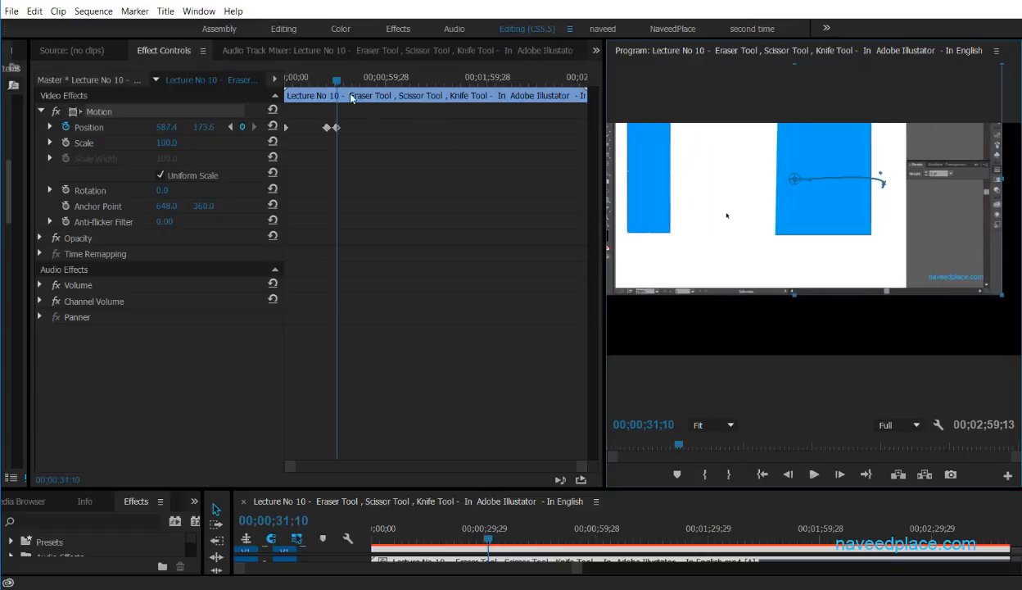
pyautogui.moveTo(337, 80); pyautogui.dragTo(345, 80)
pyautogui.moveTo(710, 212); pyautogui.dragTo(702, 273)
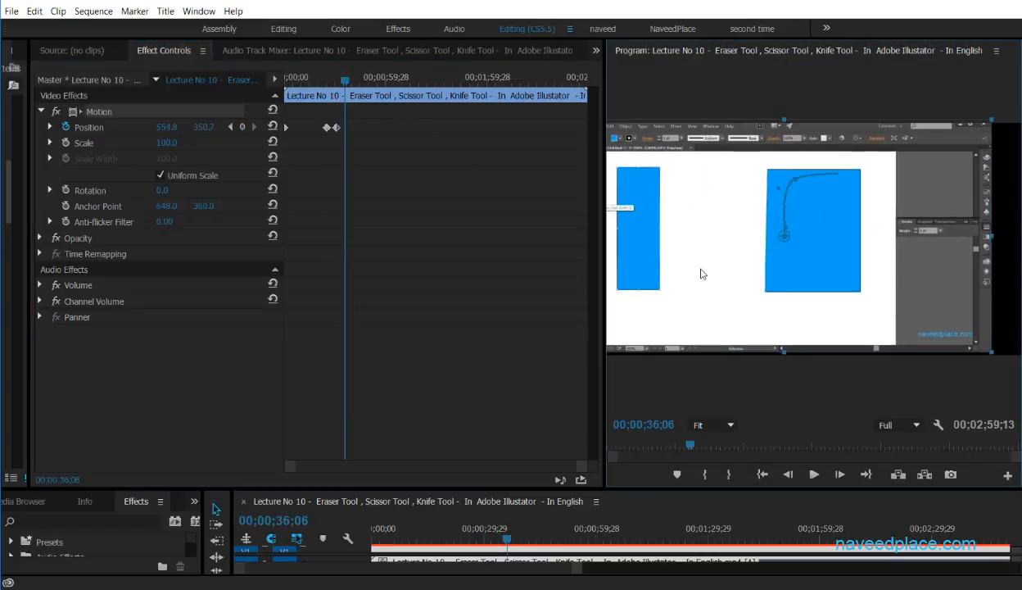
pyautogui.moveTo(345, 81); pyautogui.dragTo(357, 86)
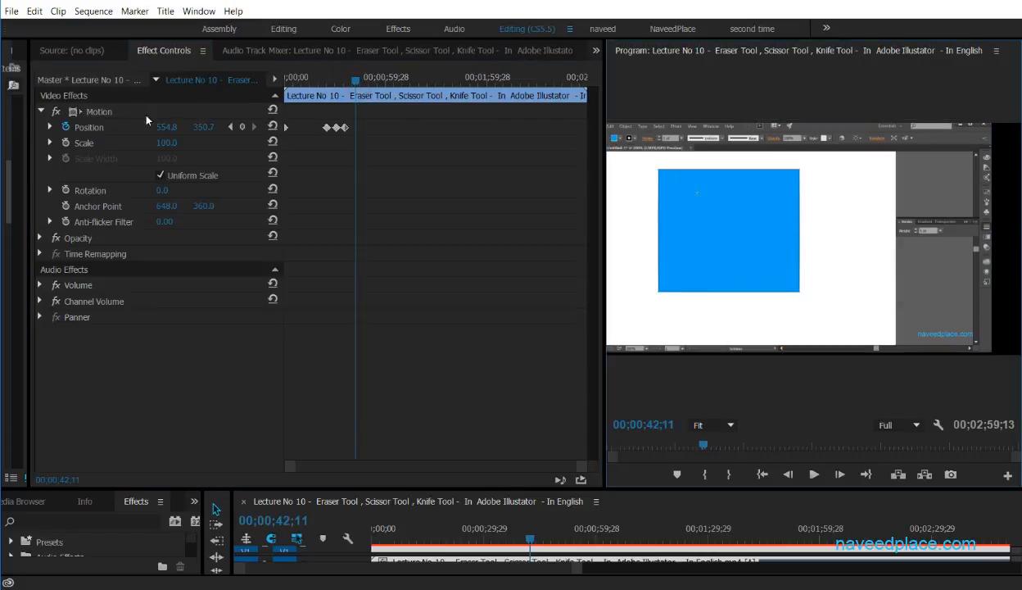
pyautogui.click(98, 112)
pyautogui.click(884, 266)
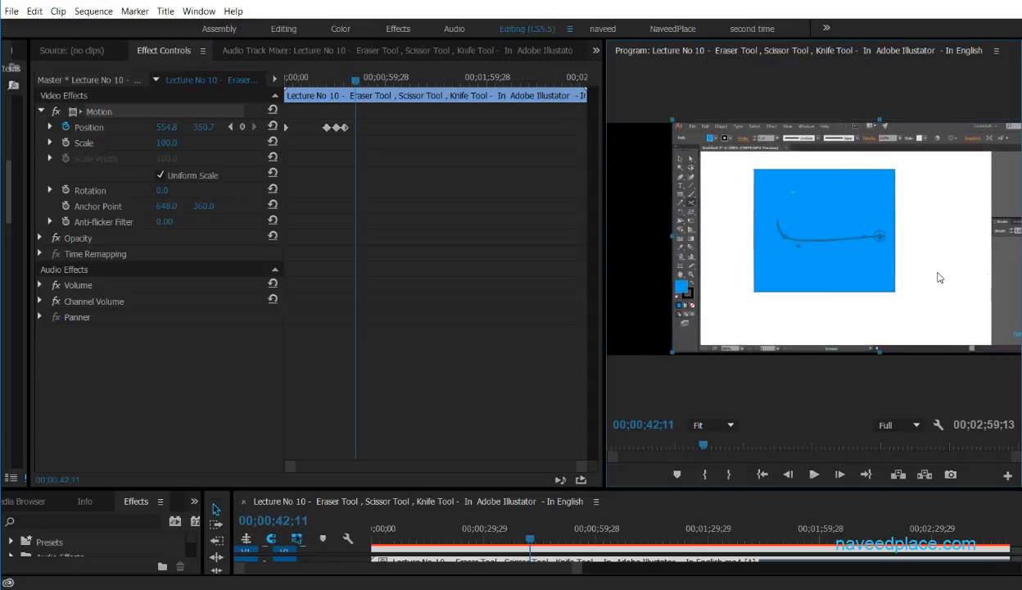
# Step: Mute audio track A1 and preview the clip's position animation
pyautogui.moveTo(354, 81); pyautogui.dragTo(338, 95)
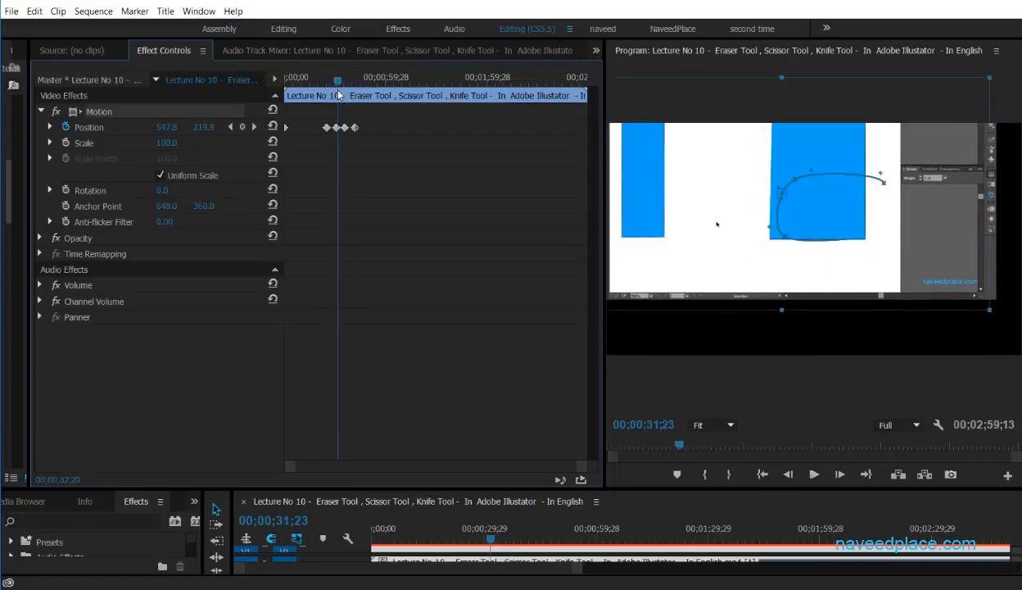
pyautogui.moveTo(476, 489); pyautogui.dragTo(472, 336)
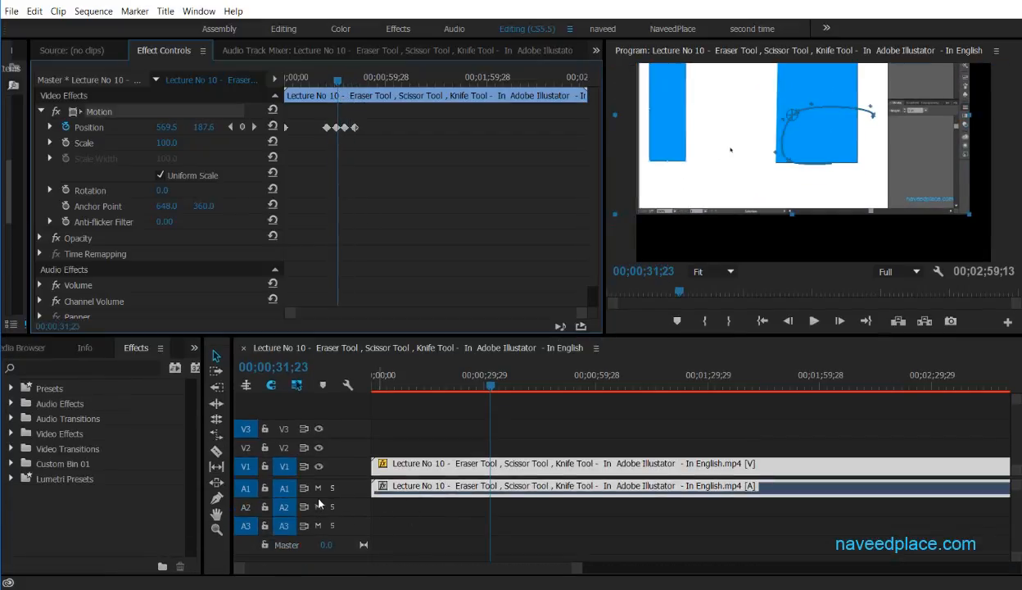
pyautogui.click(318, 487)
pyautogui.moveTo(489, 336); pyautogui.dragTo(491, 469)
pyautogui.click(323, 81)
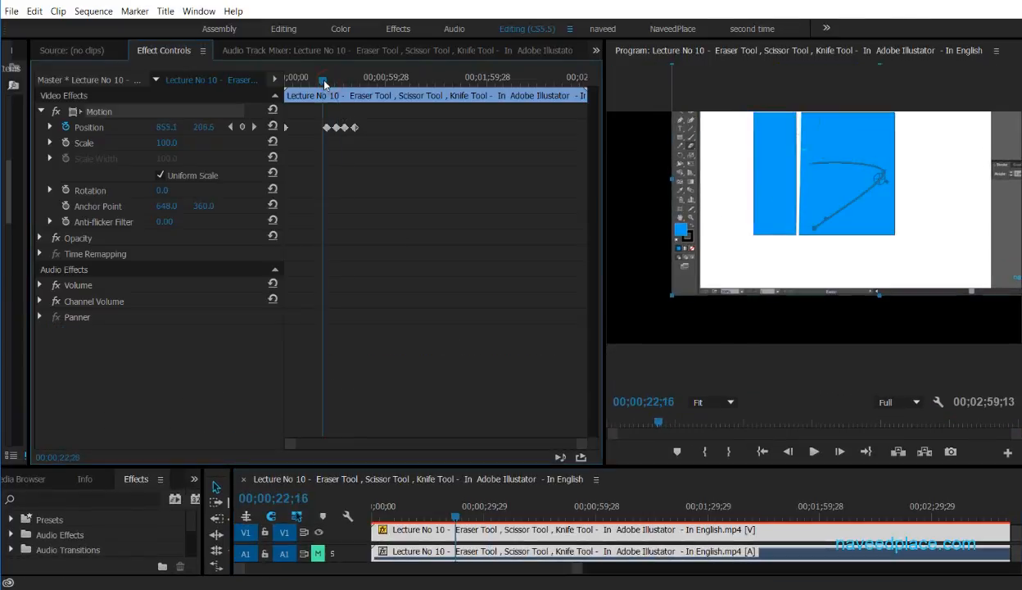
pyautogui.moveTo(324, 81)
pyautogui.mouseDown()
pyautogui.moveTo(344, 82)
pyautogui.moveTo(322, 82)
pyautogui.moveTo(358, 99)
pyautogui.moveTo(321, 100)
pyautogui.mouseUp()
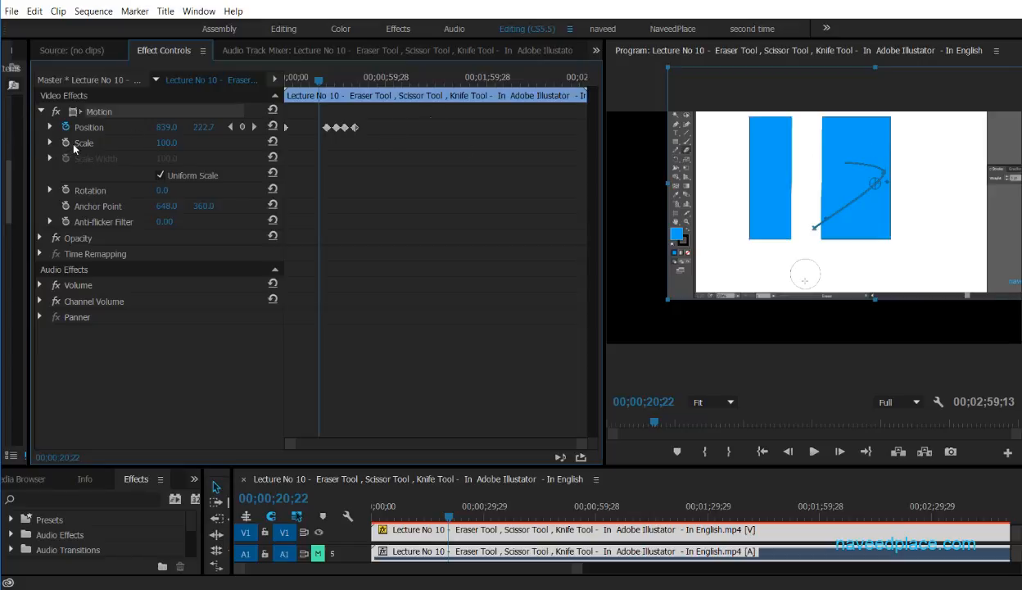
# Step: Delete the clip's Position keyframes and turn off Position animation
pyautogui.moveTo(393, 148); pyautogui.dragTo(316, 126)
pyautogui.press('Delete')
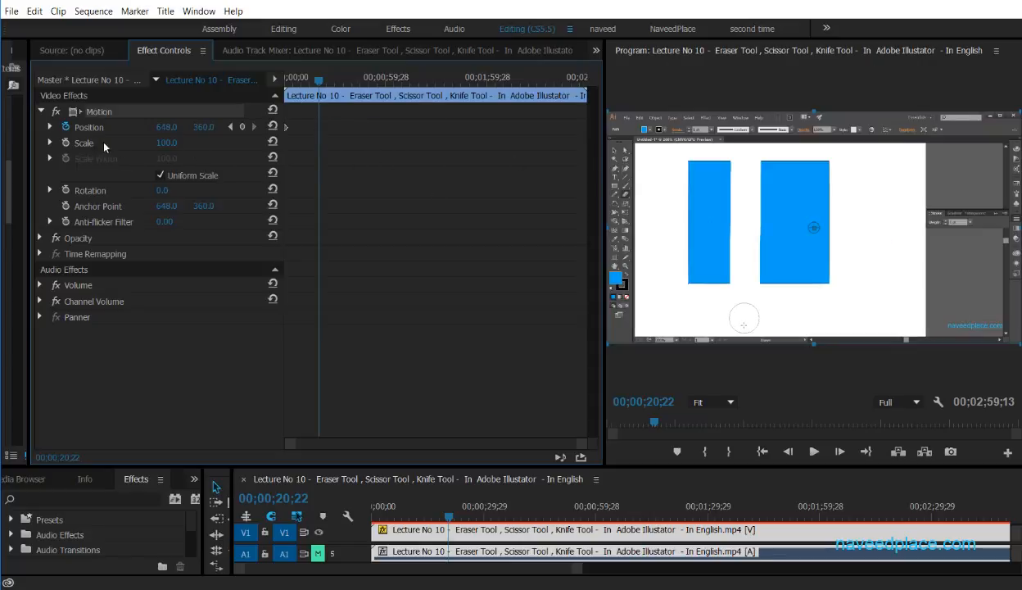
pyautogui.click(65, 126)
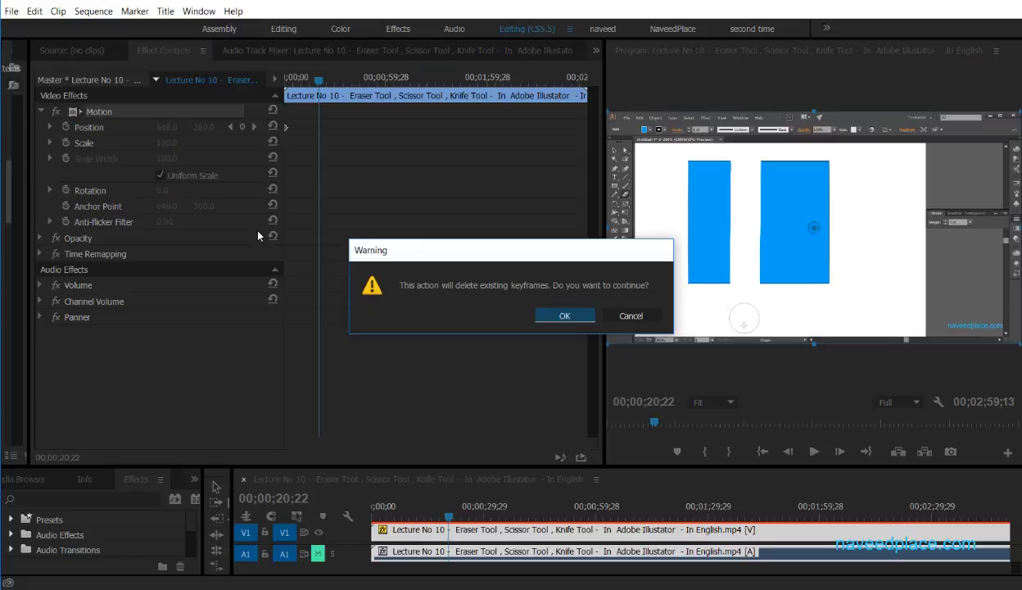
pyautogui.click(549, 315)
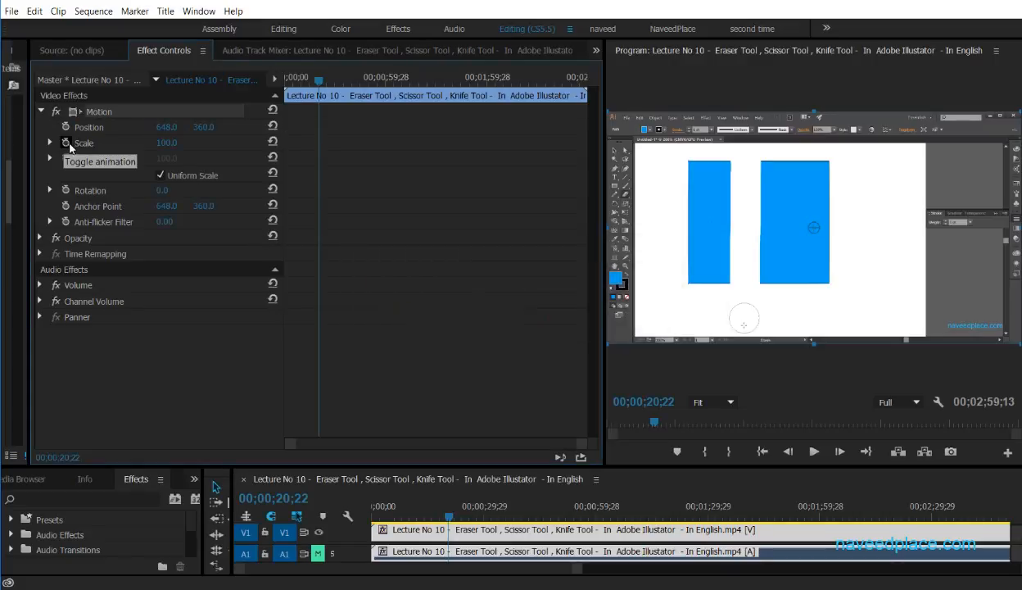
# Step: Animate the clip's Scale with keyframes of about 72.8 at 00;00;20;22, 66.3 at 00;00;33;16 and 53.4 at 00;00;36;19
pyautogui.click(64, 144)
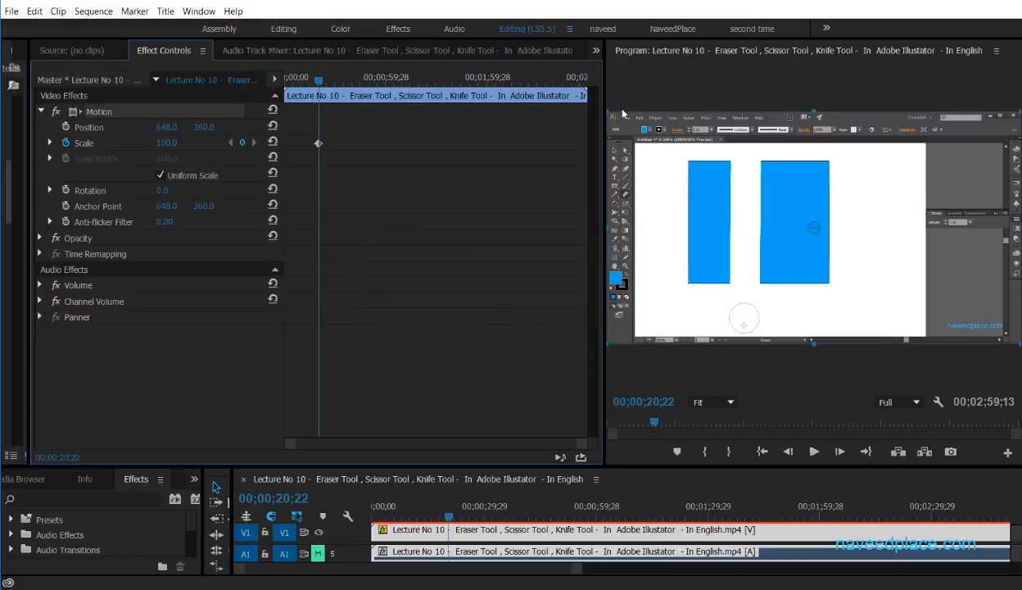
pyautogui.moveTo(813, 111); pyautogui.dragTo(804, 139)
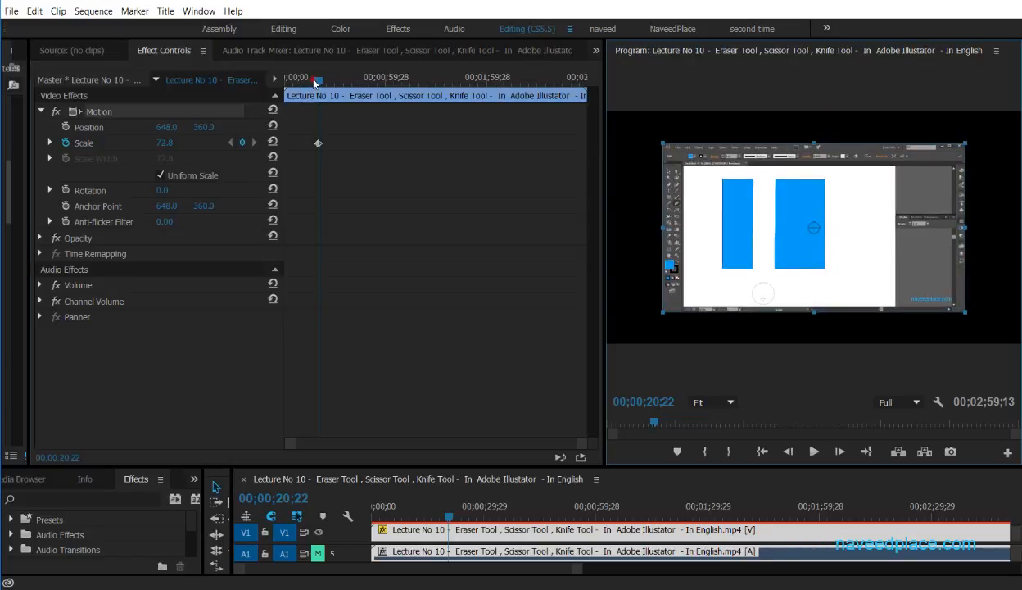
pyautogui.moveTo(314, 82); pyautogui.dragTo(341, 82)
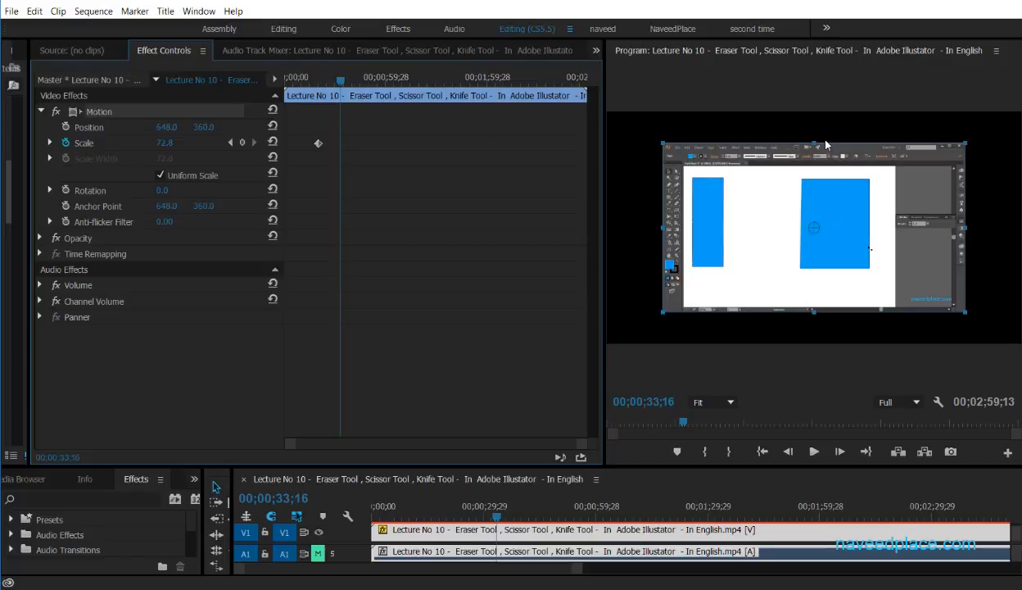
pyautogui.moveTo(793, 135); pyautogui.dragTo(796, 147)
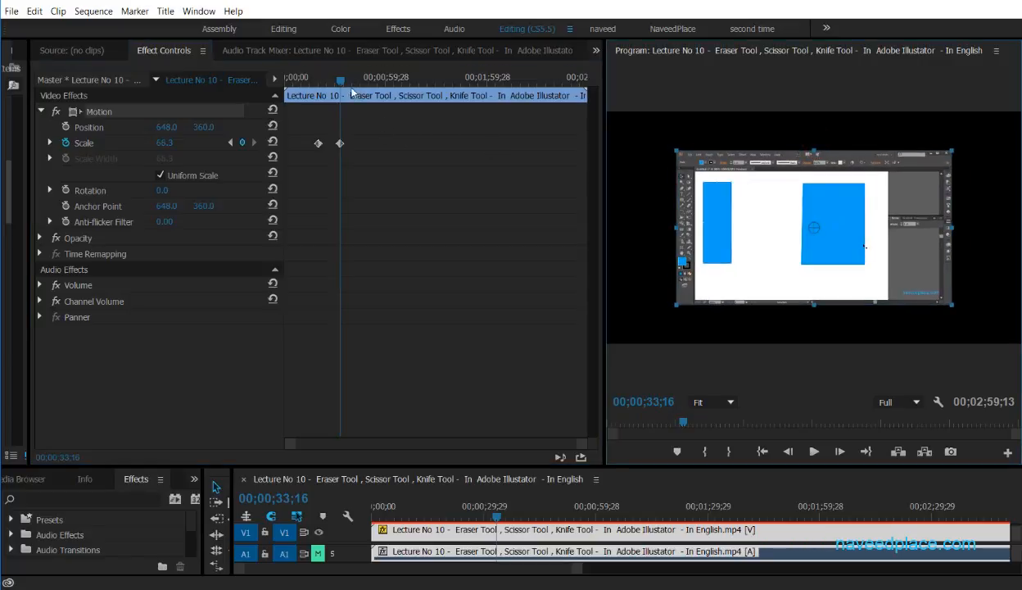
pyautogui.click(345, 80)
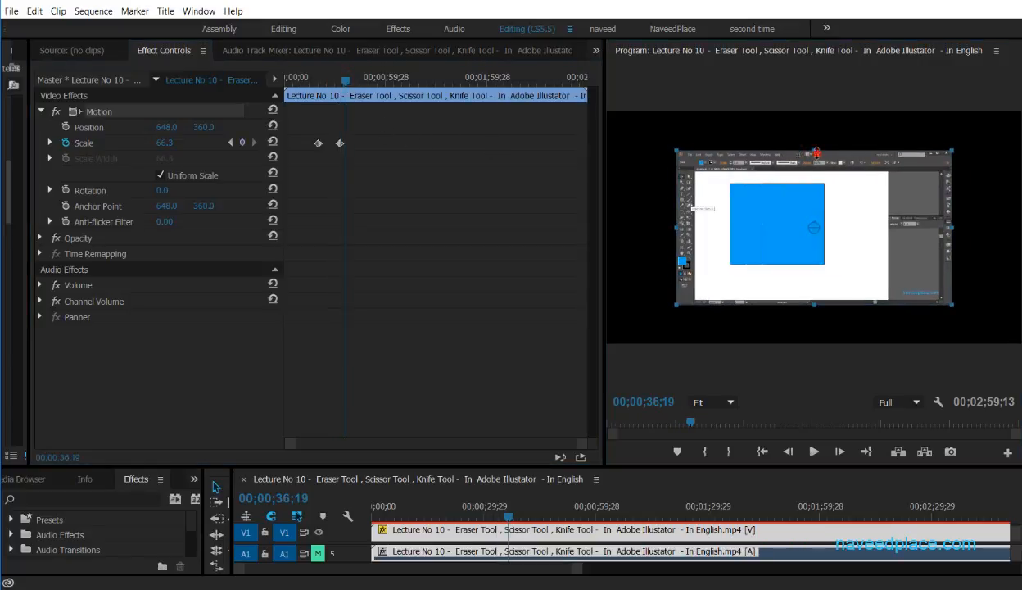
pyautogui.moveTo(816, 152); pyautogui.dragTo(814, 165)
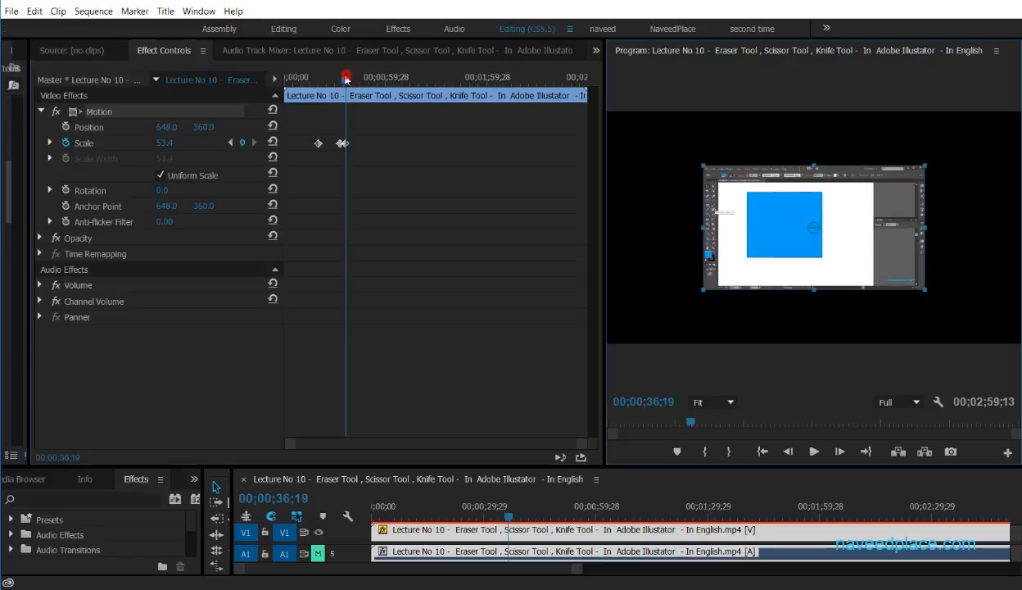
# Step: Preview the scale animation back to the clip's start and delete all Scale keyframes
pyautogui.moveTo(345, 78); pyautogui.dragTo(309, 75)
pyautogui.moveTo(310, 81); pyautogui.dragTo(261, 93)
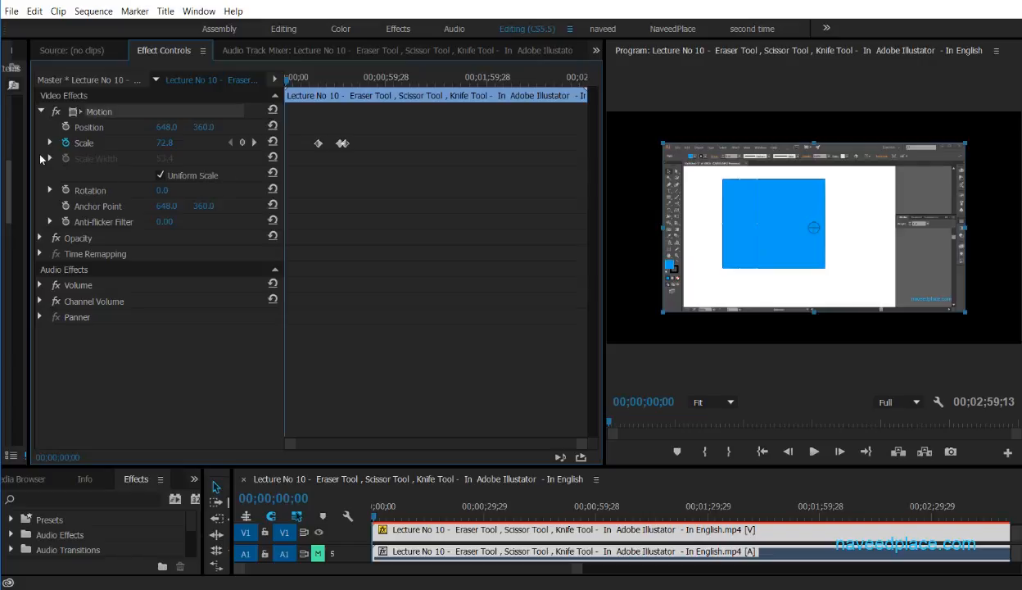
pyautogui.moveTo(403, 157); pyautogui.dragTo(291, 131)
pyautogui.press('Delete')
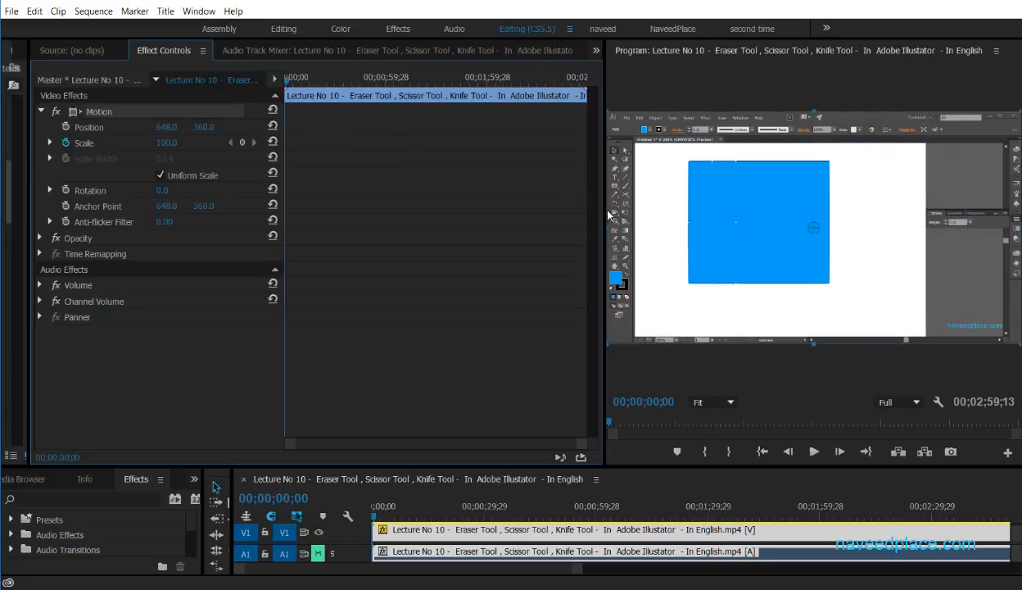
# Step: Turn on Rotation animation at the clip's start, then set Scale to about 92.9 and Rotation to about 14.6°
pyautogui.click(66, 188)
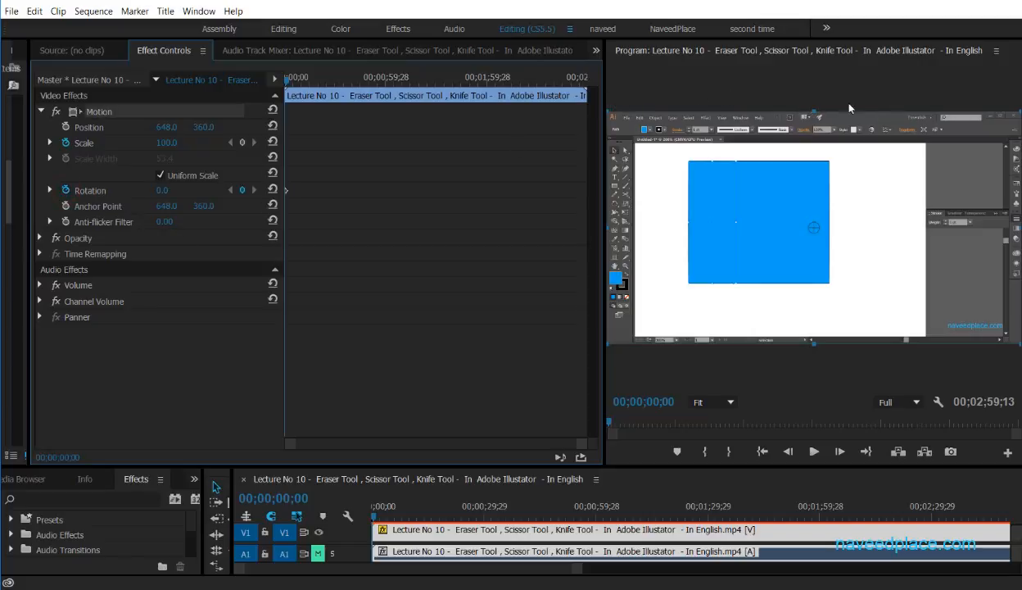
pyautogui.moveTo(815, 108); pyautogui.dragTo(795, 119)
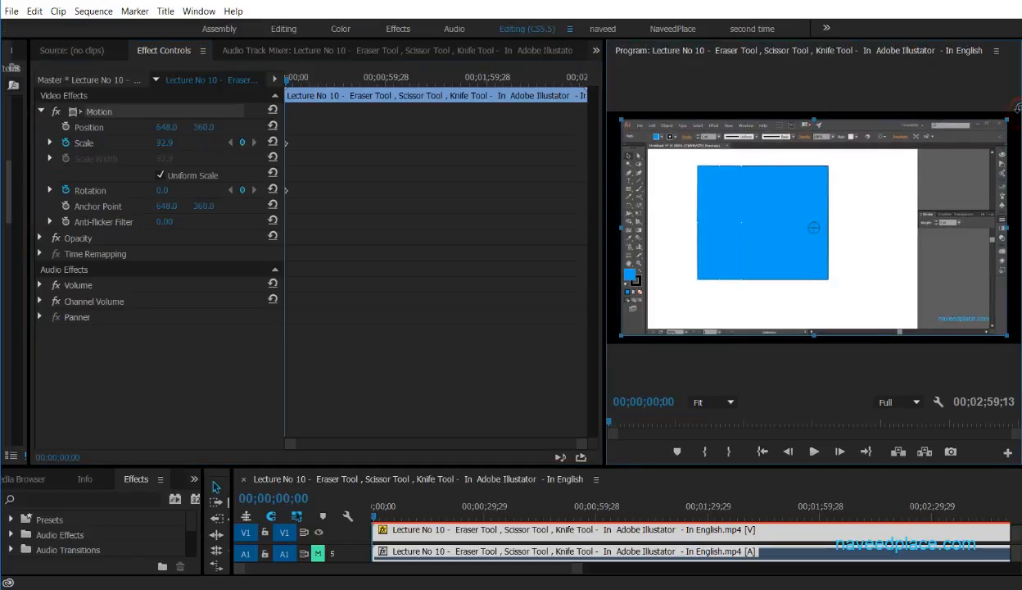
pyautogui.moveTo(1018, 106); pyautogui.dragTo(957, 61)
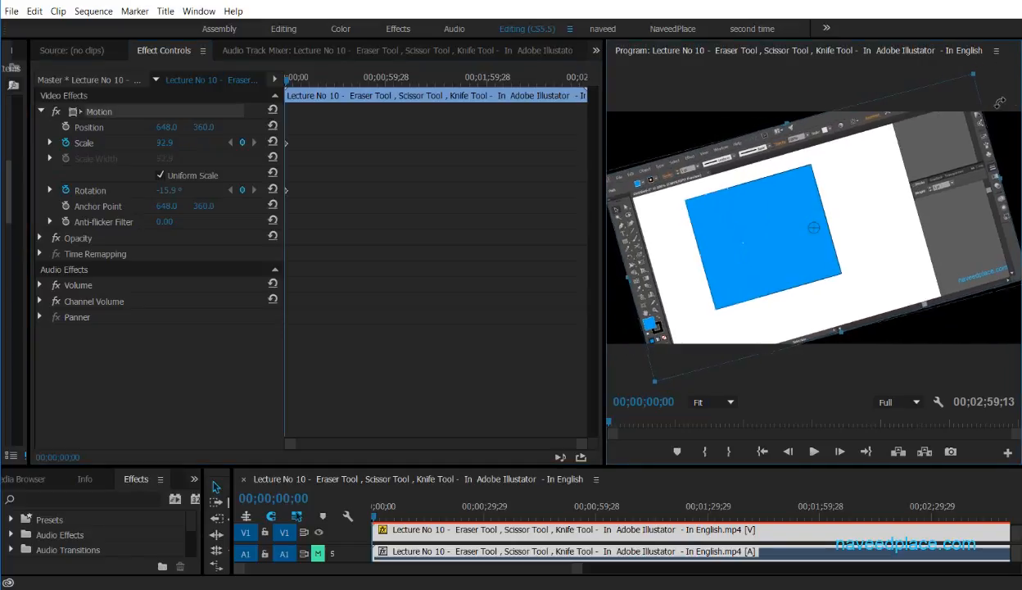
pyautogui.moveTo(999, 101); pyautogui.dragTo(1015, 212)
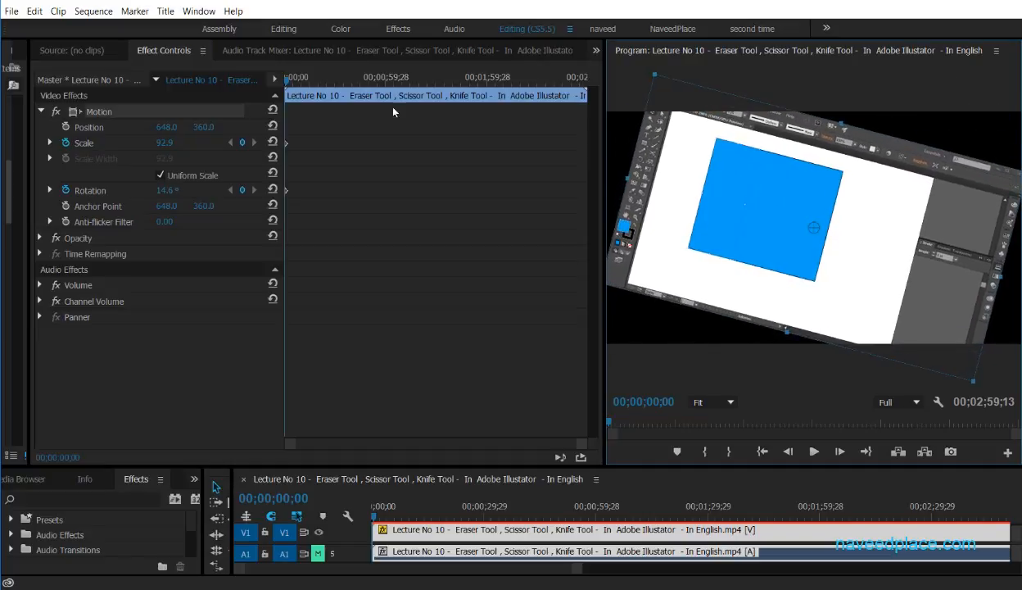
# Step: Keyframe Rotation at about 19.9° at 00;00;04;12 and, in an enlarged Program monitor, Scale at about 93.9 at 00;00;07;02
pyautogui.click(292, 82)
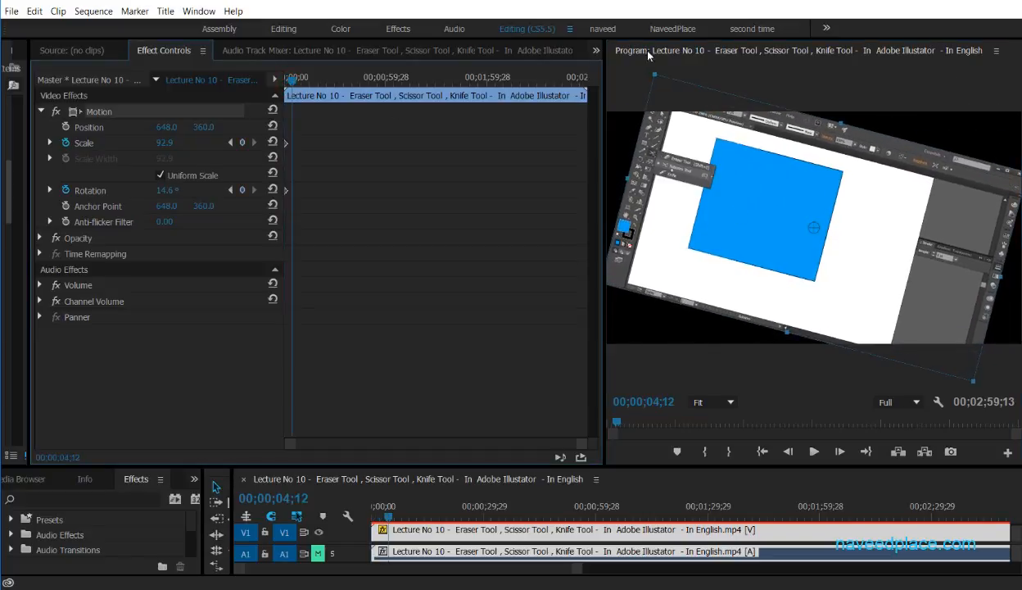
pyautogui.moveTo(649, 64); pyautogui.dragTo(664, 49)
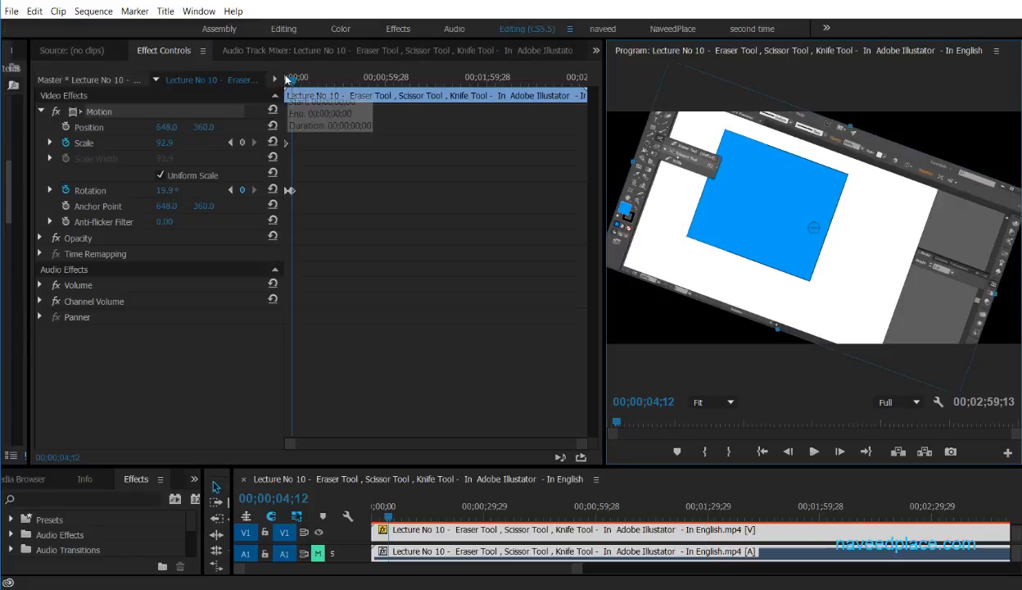
pyautogui.moveTo(287, 79); pyautogui.dragTo(301, 80)
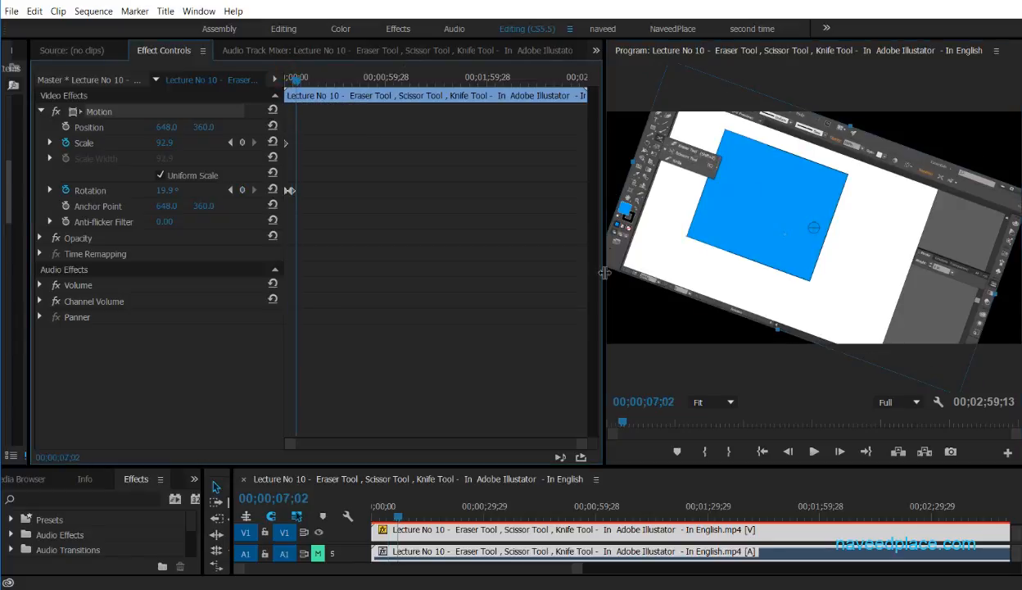
pyautogui.moveTo(604, 275); pyautogui.dragTo(479, 275)
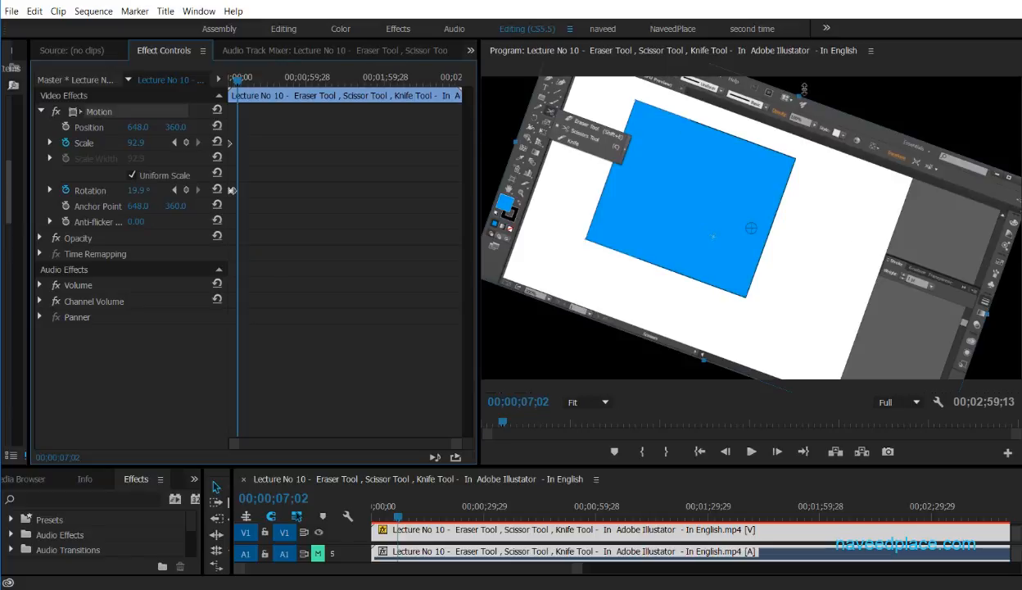
pyautogui.moveTo(804, 89); pyautogui.dragTo(804, 87)
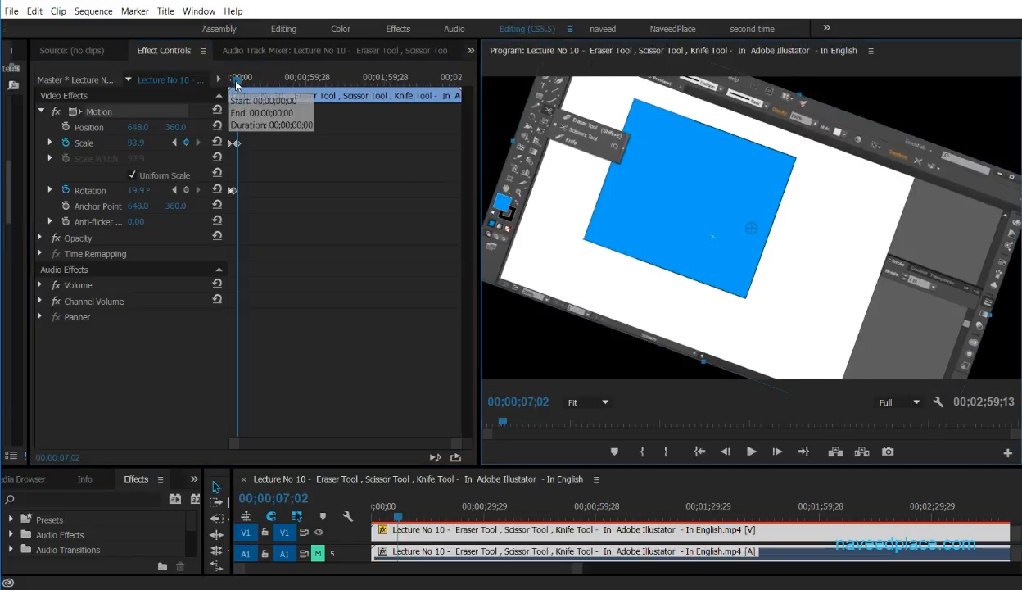
# Step: Save the project, return to the clip's start and delete all Scale and Rotation keyframes
pyautogui.hotkey('ctrl', 's')
pyautogui.moveTo(239, 82); pyautogui.dragTo(195, 89)
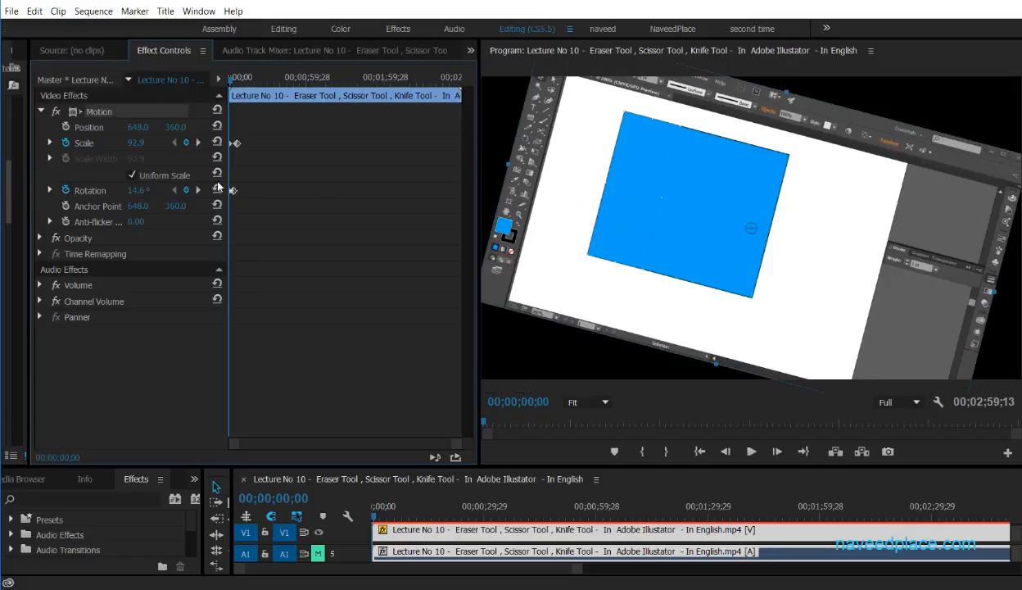
pyautogui.moveTo(251, 202); pyautogui.dragTo(225, 130)
pyautogui.press('Delete')
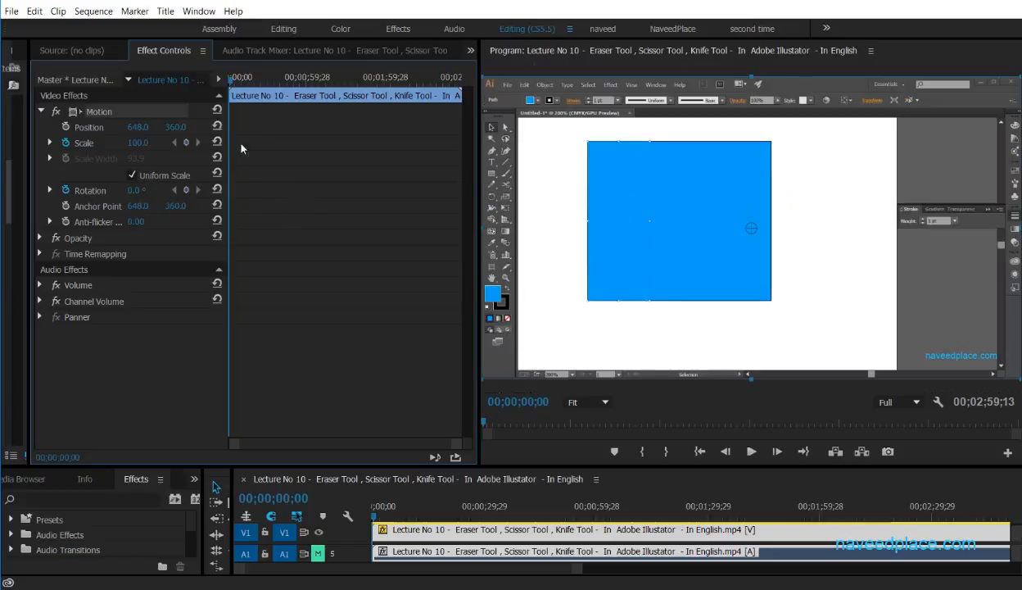
# Step: Animate the clip's Opacity with keyframes of 3% at 00;00;25;22 and 52% at 00;00;30;27, with an intermediate keyframe at 00;00;28;18
pyautogui.click(41, 111)
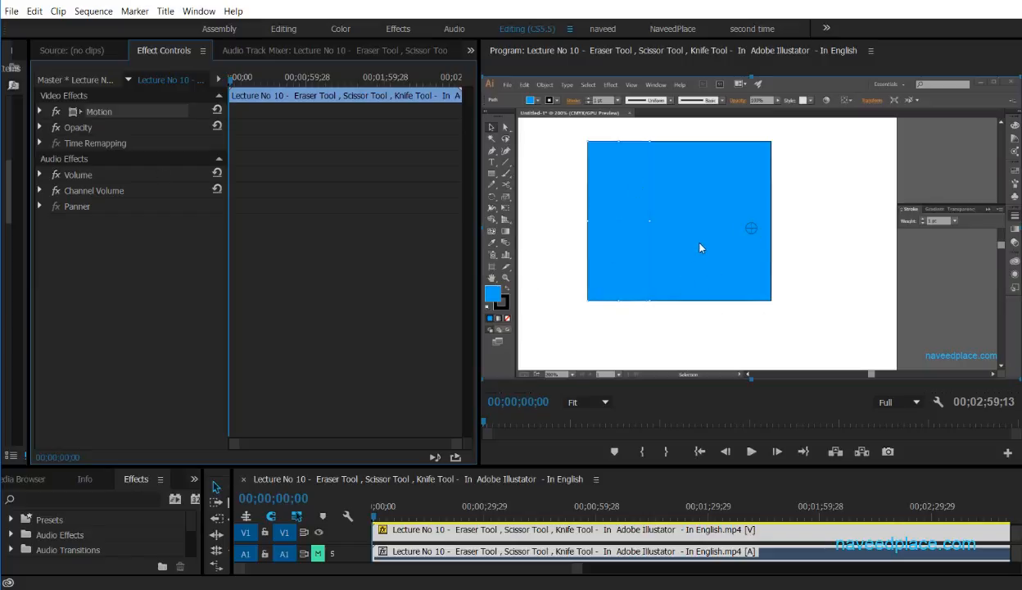
pyautogui.click(39, 127)
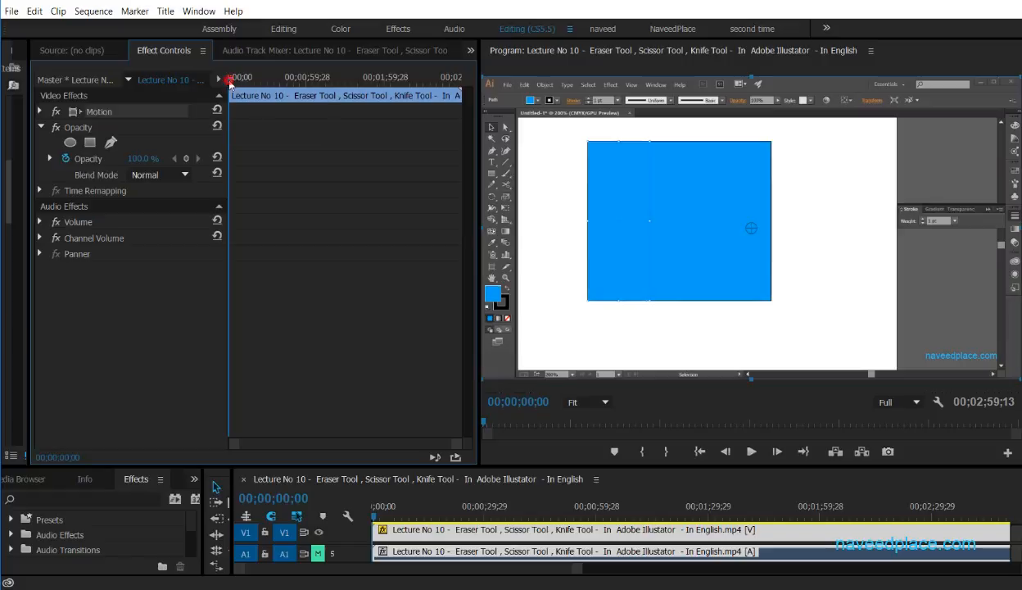
pyautogui.moveTo(230, 82); pyautogui.dragTo(263, 103)
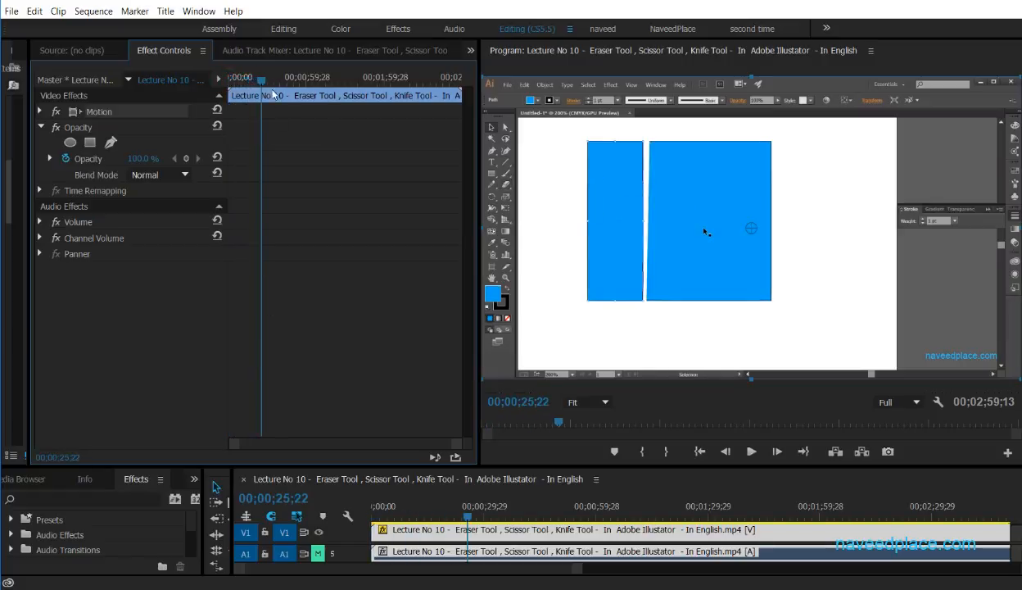
pyautogui.moveTo(137, 158); pyautogui.dragTo(62, 158)
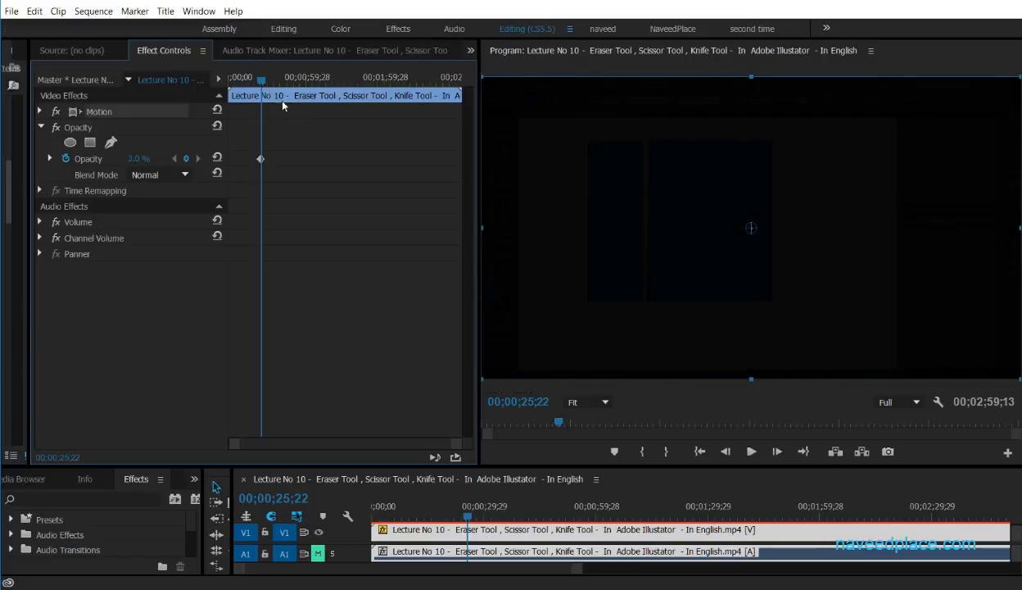
pyautogui.moveTo(263, 84); pyautogui.dragTo(266, 85)
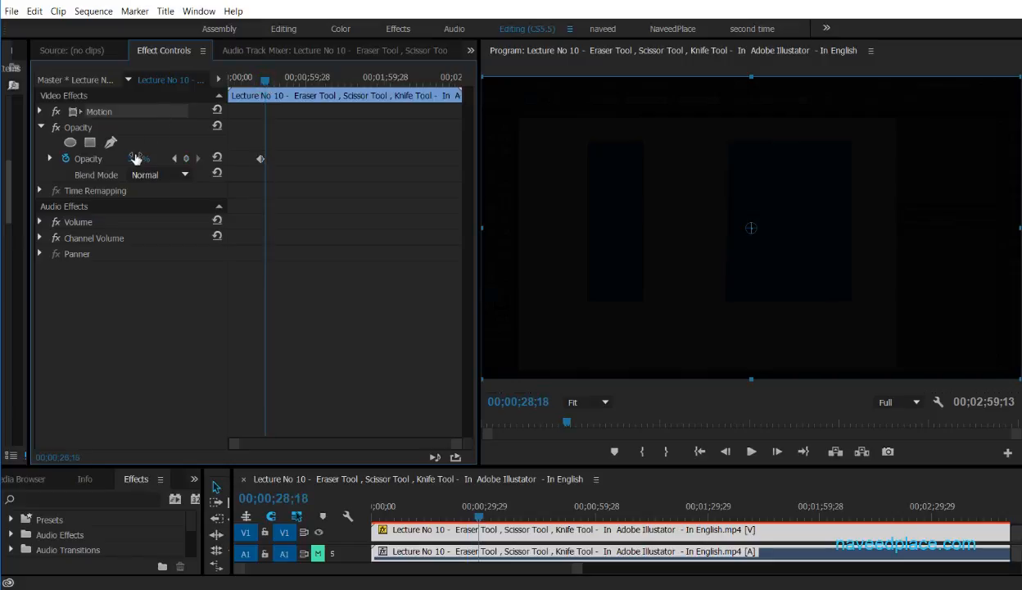
pyautogui.moveTo(134, 157); pyautogui.dragTo(154, 158)
pyautogui.moveTo(266, 81); pyautogui.dragTo(268, 81)
pyautogui.moveTo(145, 157); pyautogui.dragTo(166, 158)
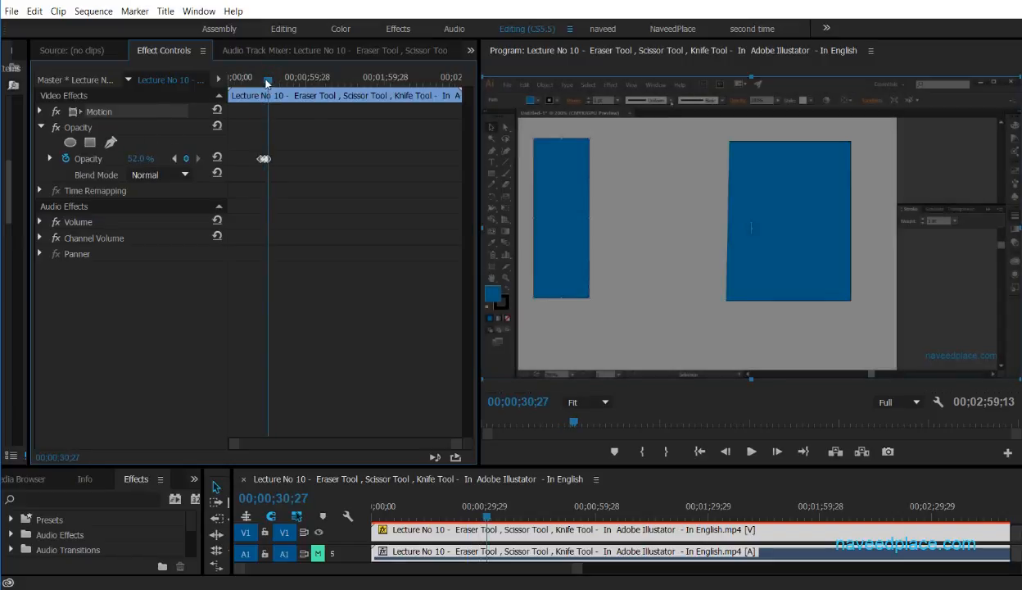
# Step: Continue the fade-in with Opacity keyframes of 74% at 00;00;33;23, then 96%, and 100% at 00;00;41;24
pyautogui.moveTo(266, 82); pyautogui.dragTo(275, 80)
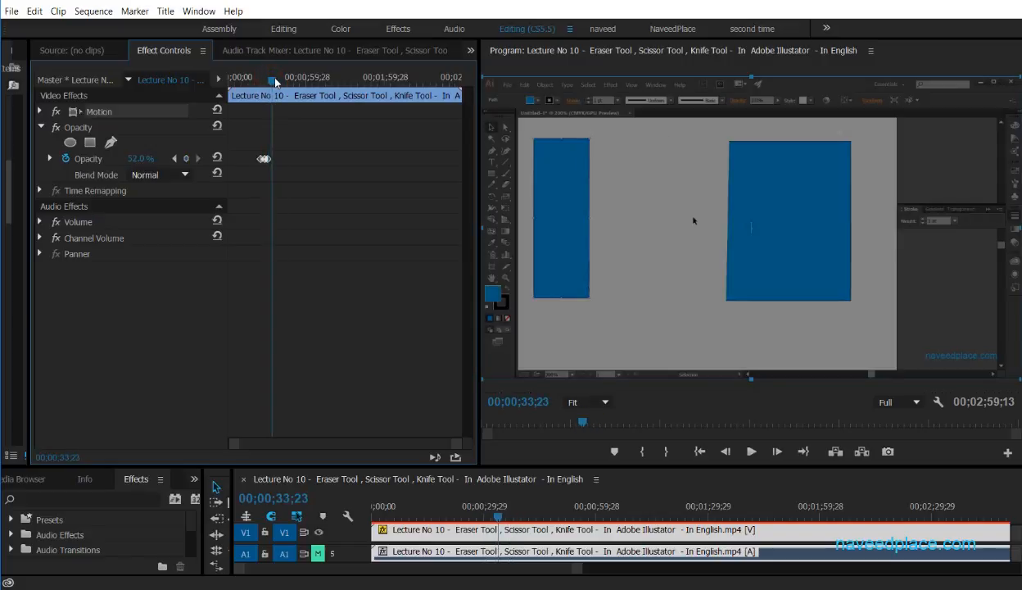
pyautogui.moveTo(142, 158); pyautogui.dragTo(161, 159)
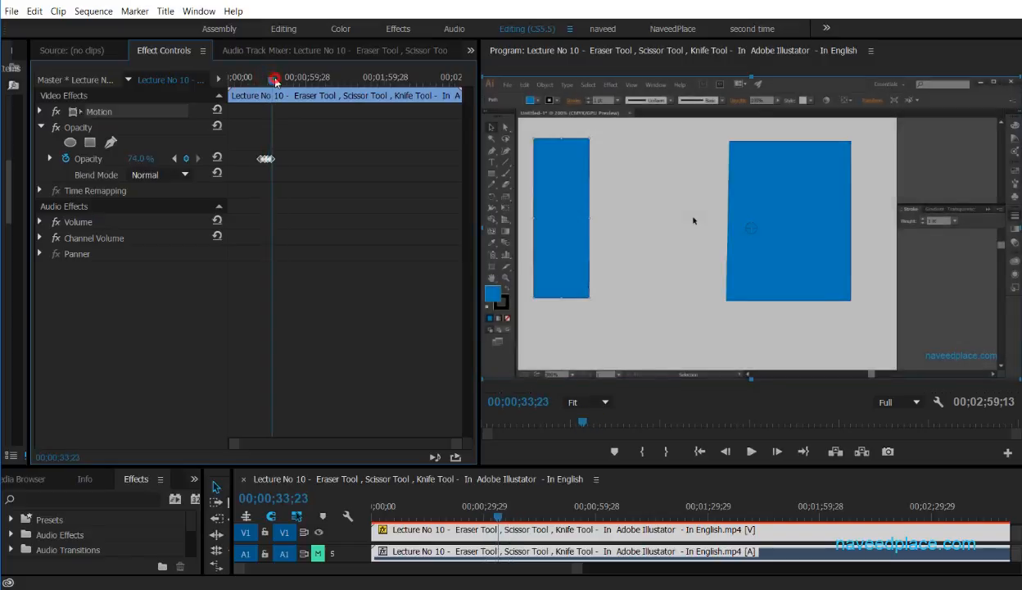
pyautogui.moveTo(275, 80); pyautogui.dragTo(284, 81)
pyautogui.moveTo(158, 157); pyautogui.dragTo(176, 157)
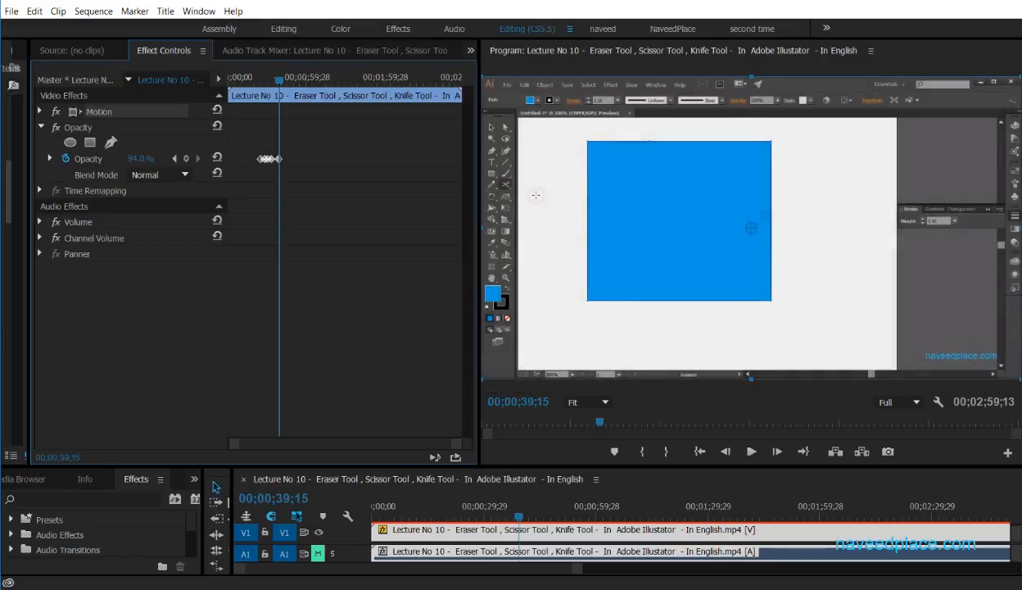
pyautogui.moveTo(276, 80); pyautogui.dragTo(283, 80)
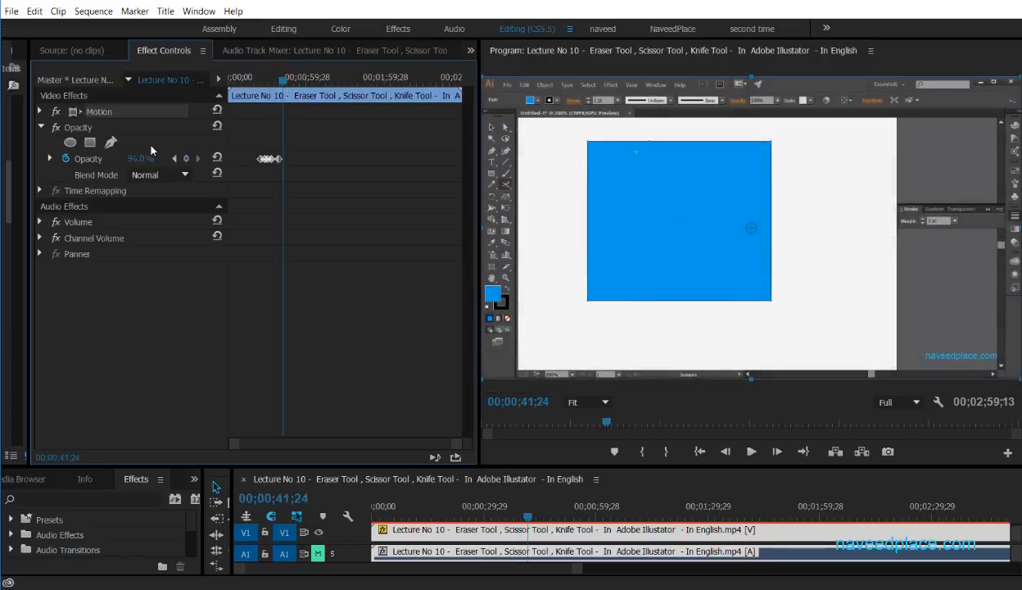
pyautogui.moveTo(141, 158); pyautogui.dragTo(145, 159)
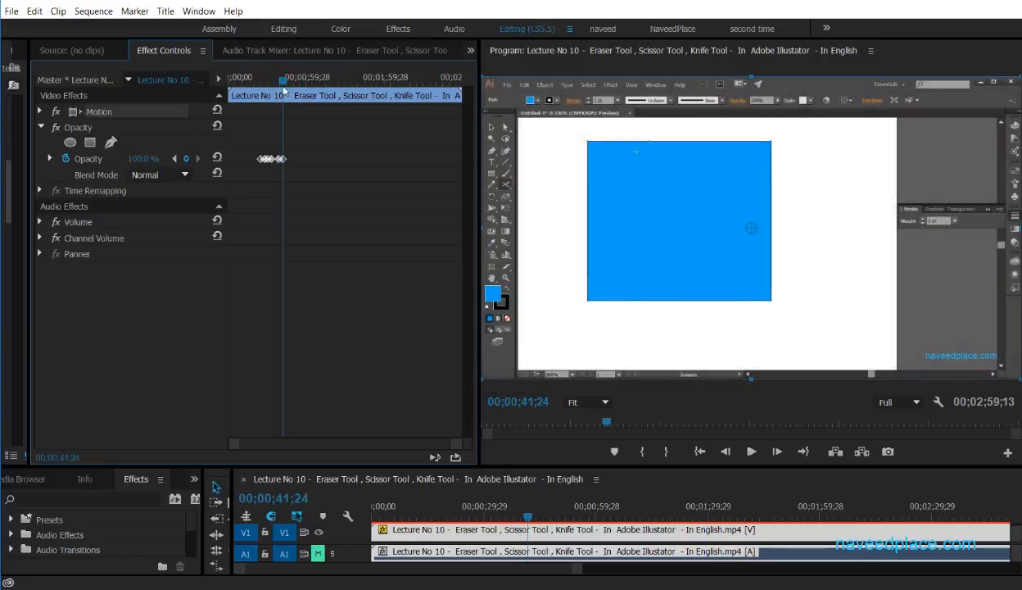
# Step: Play back the clip's opacity animation from before its first keyframe
pyautogui.moveTo(284, 87); pyautogui.dragTo(254, 85)
pyautogui.press('space')
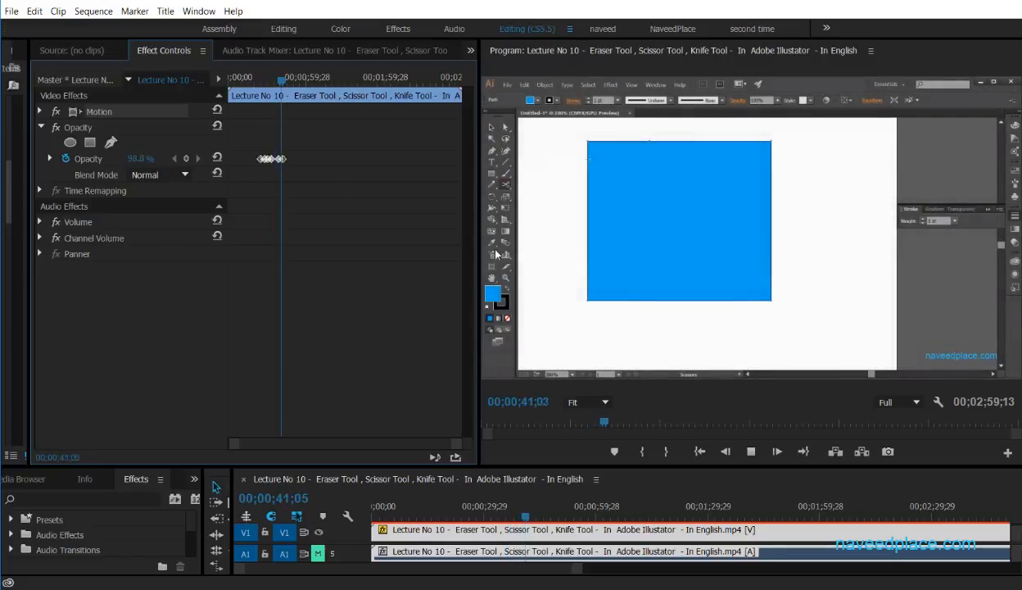
pyautogui.press('space')
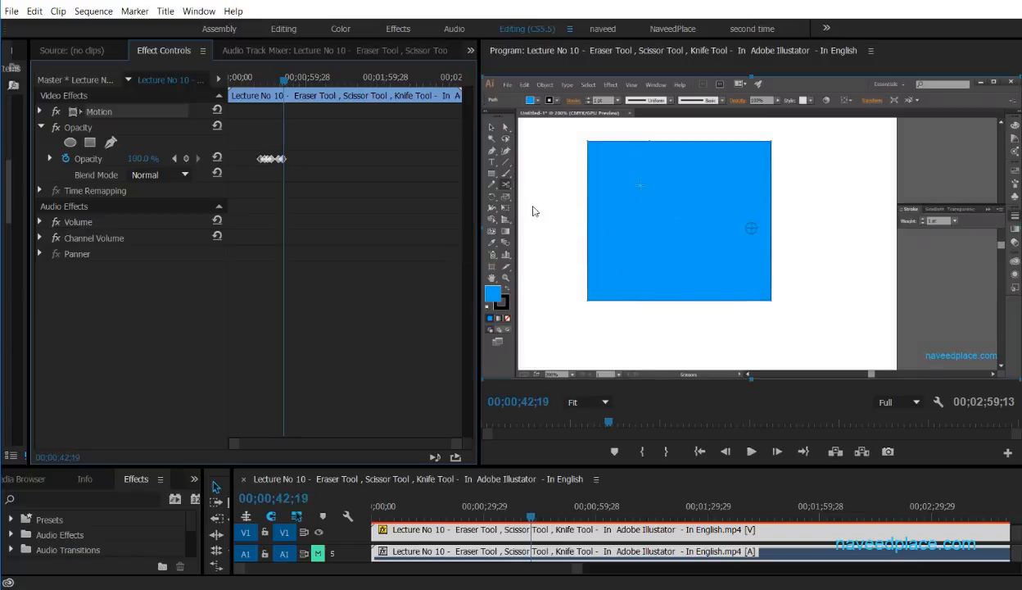
# Step: Delete all Opacity keyframes from the clip
pyautogui.moveTo(322, 189); pyautogui.dragTo(243, 144)
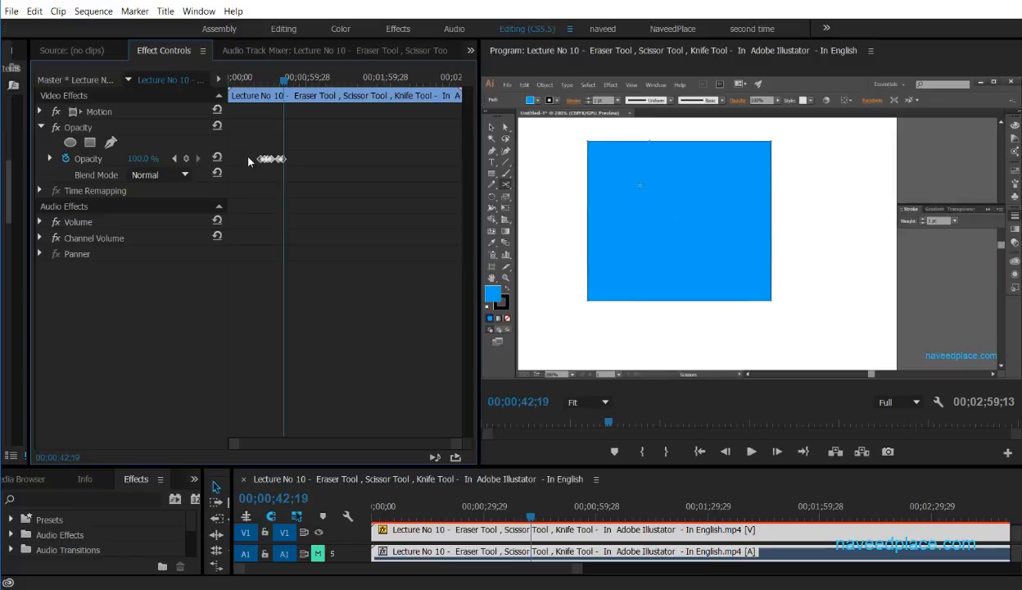
pyautogui.moveTo(251, 143); pyautogui.dragTo(353, 208)
pyautogui.press('Delete')
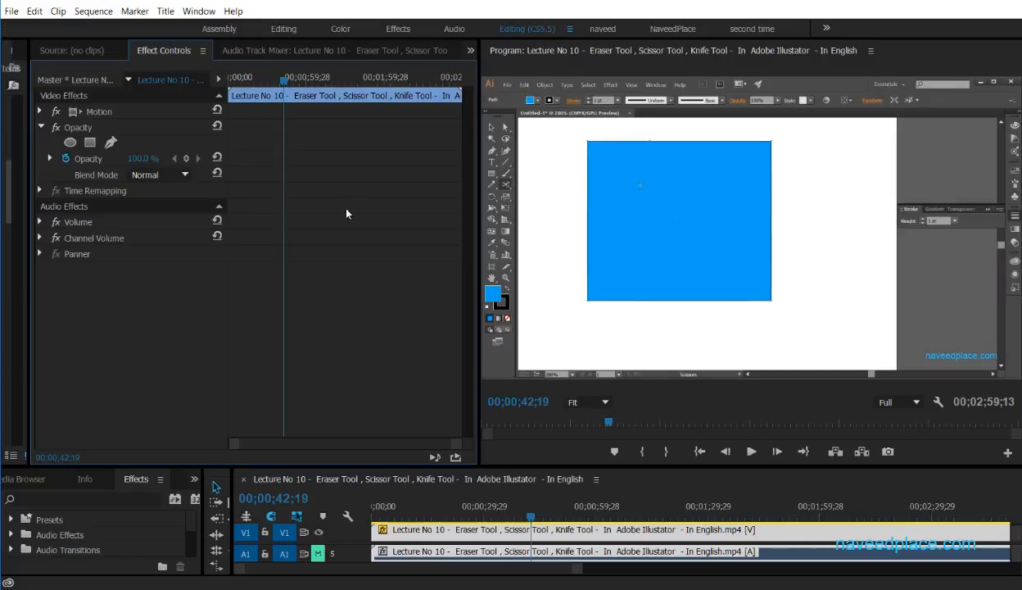
# Step: Collapse the Opacity effect, expand the Motion properties and save the project
pyautogui.click(40, 128)
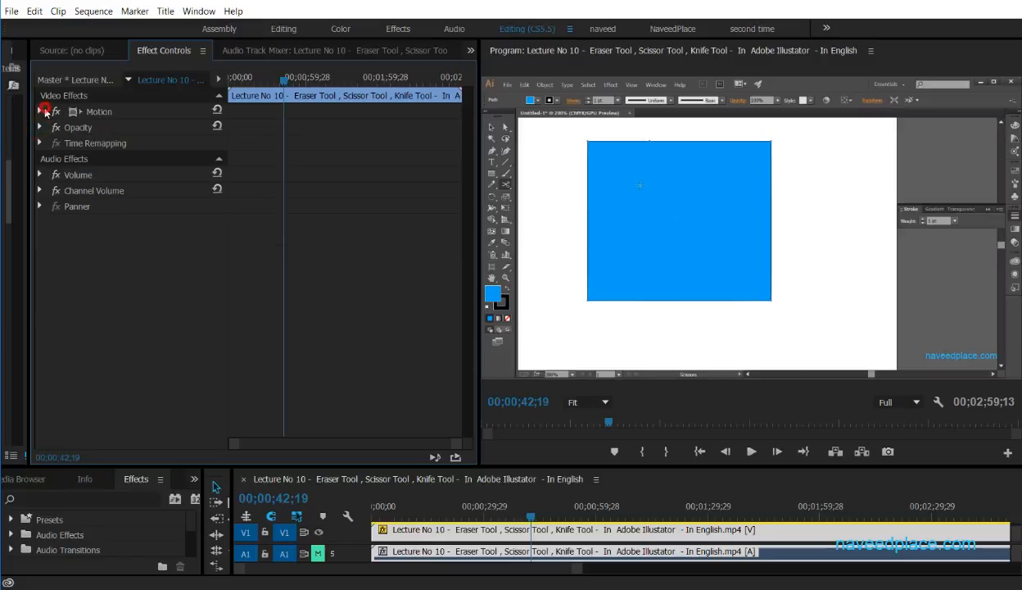
pyautogui.doubleClick(41, 112)
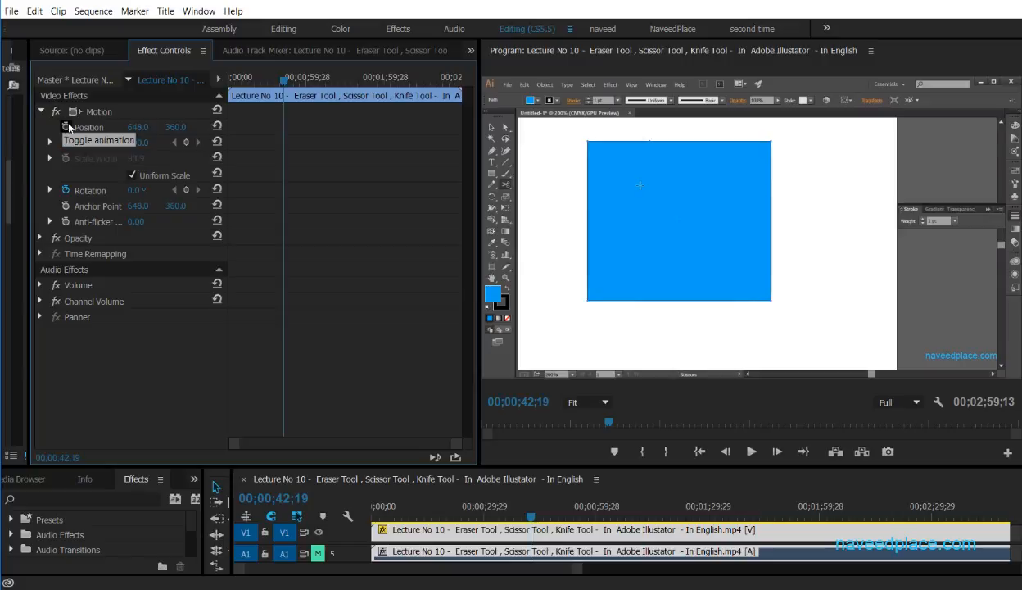
pyautogui.hotkey('ctrl', 's')
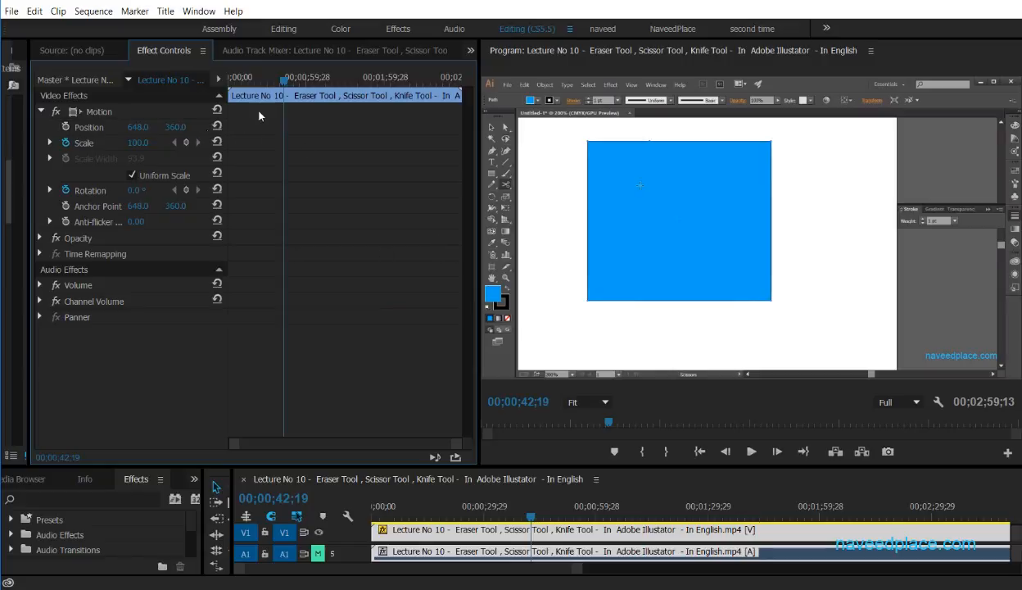
# Step: Turn on Position animation at 00;00;33;07 and move the clip's frame up and right to about 716, 279
pyautogui.moveTo(284, 82); pyautogui.dragTo(272, 82)
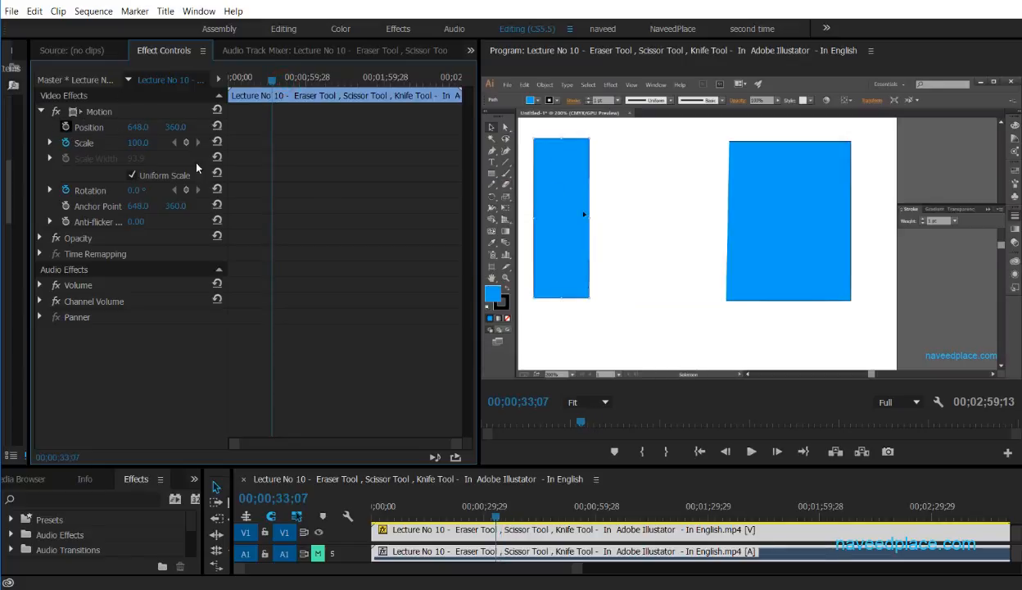
pyautogui.click(65, 127)
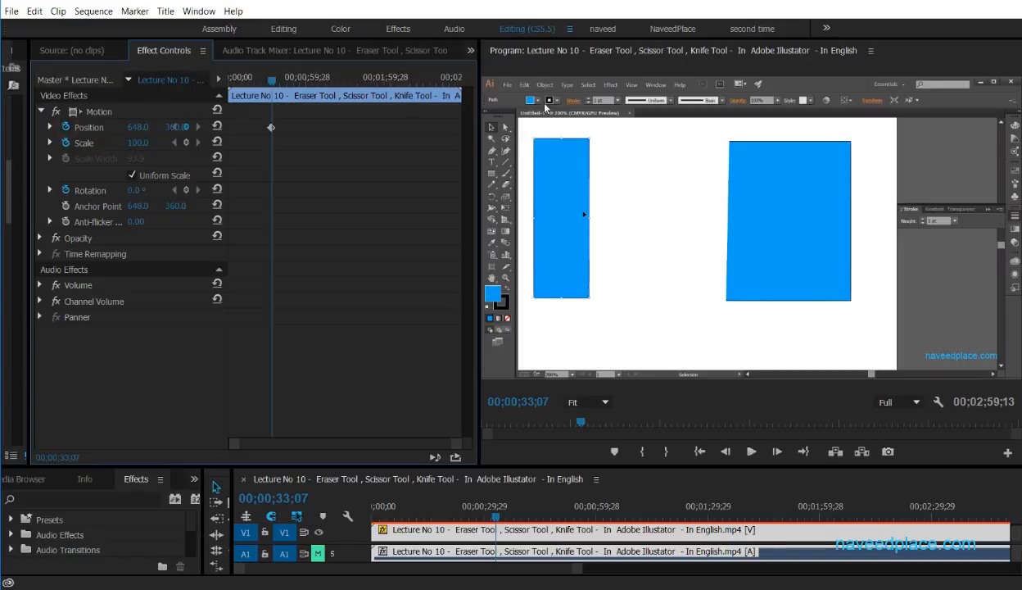
pyautogui.click(611, 146)
pyautogui.click(105, 114)
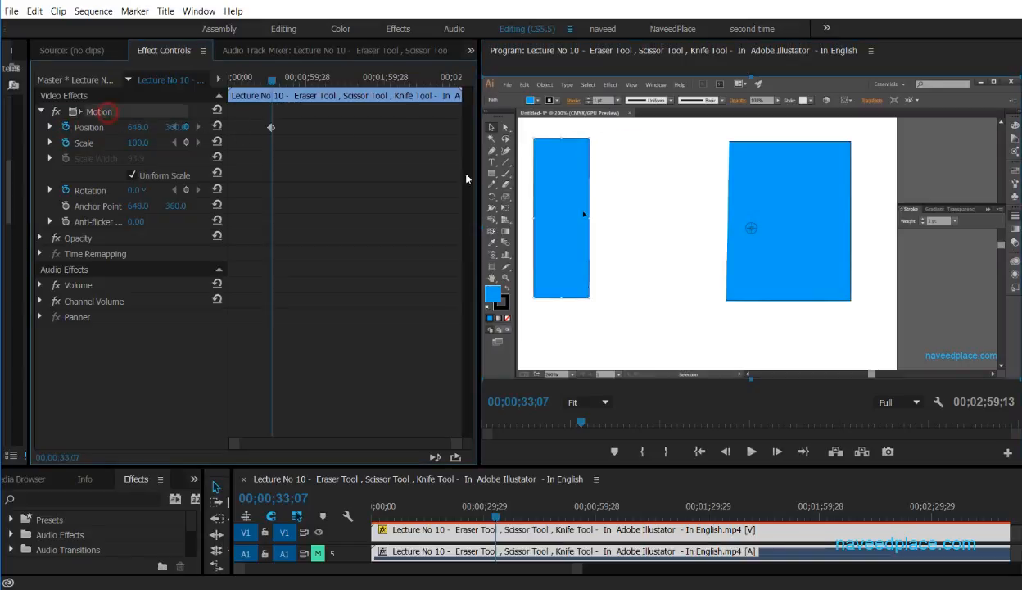
pyautogui.moveTo(672, 175); pyautogui.dragTo(700, 141)
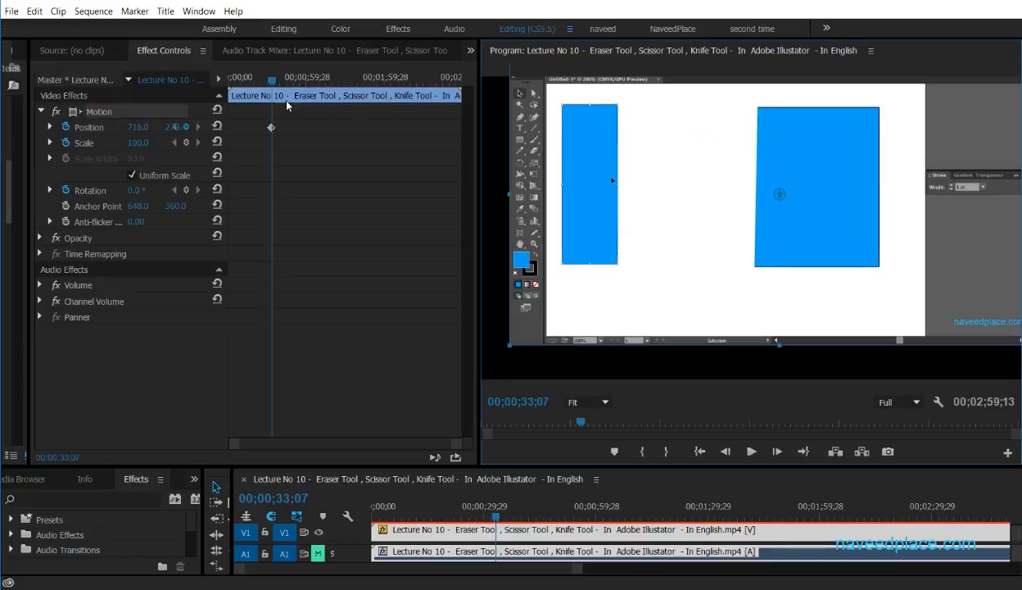
# Step: Move the clip's frame up and right to about 866, 197 at 00;00;54;13 to set a second Position keyframe
pyautogui.moveTo(271, 80); pyautogui.dragTo(298, 83)
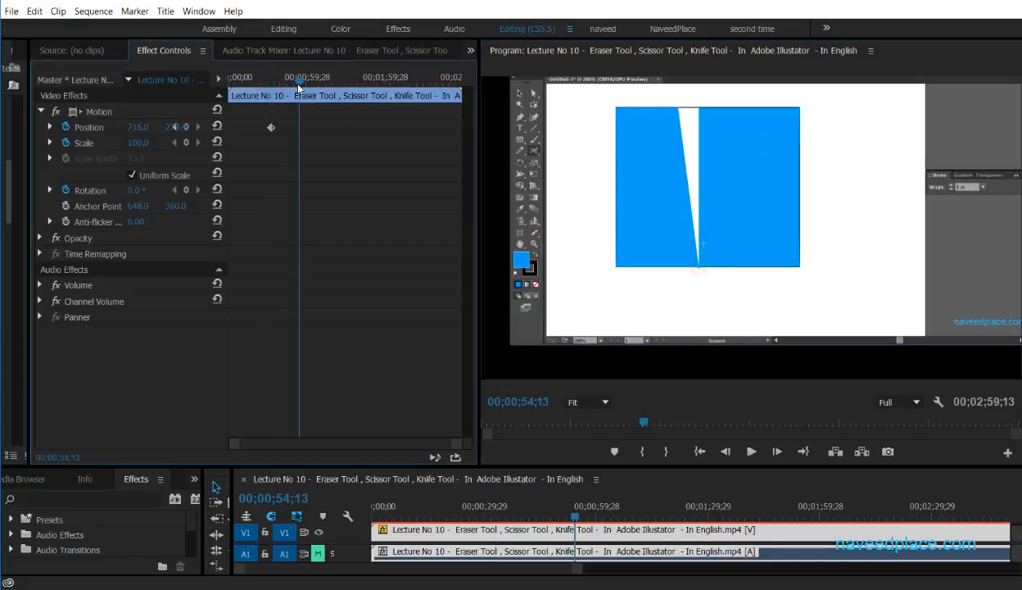
pyautogui.click(650, 205)
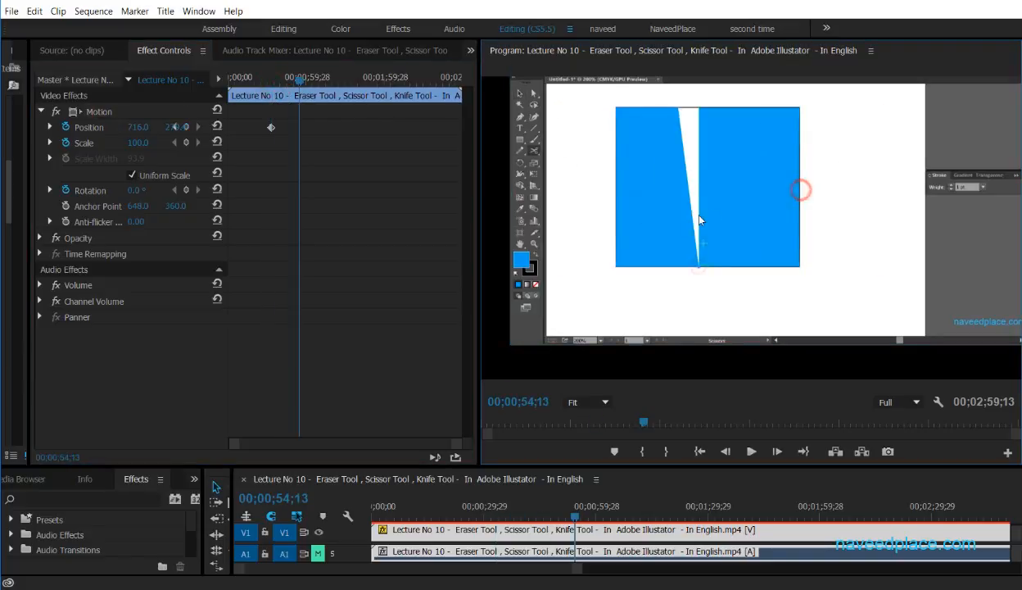
pyautogui.click(96, 111)
pyautogui.moveTo(643, 163); pyautogui.dragTo(706, 128)
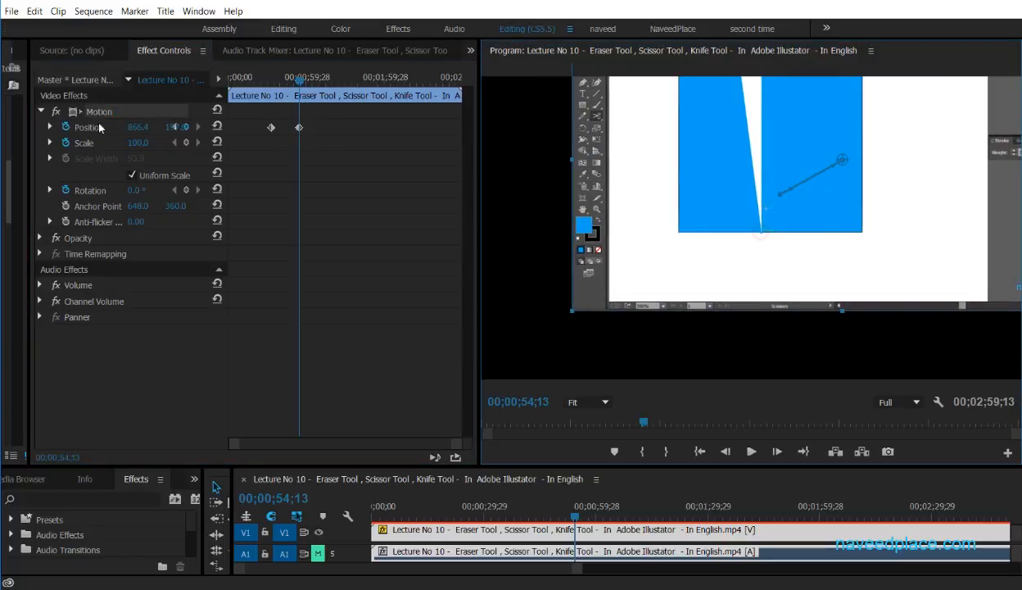
# Step: Turn off Position animation, deleting its keyframes, and move the clip's frame down and left to about 664, 342
pyautogui.click(66, 127)
pyautogui.click(551, 320)
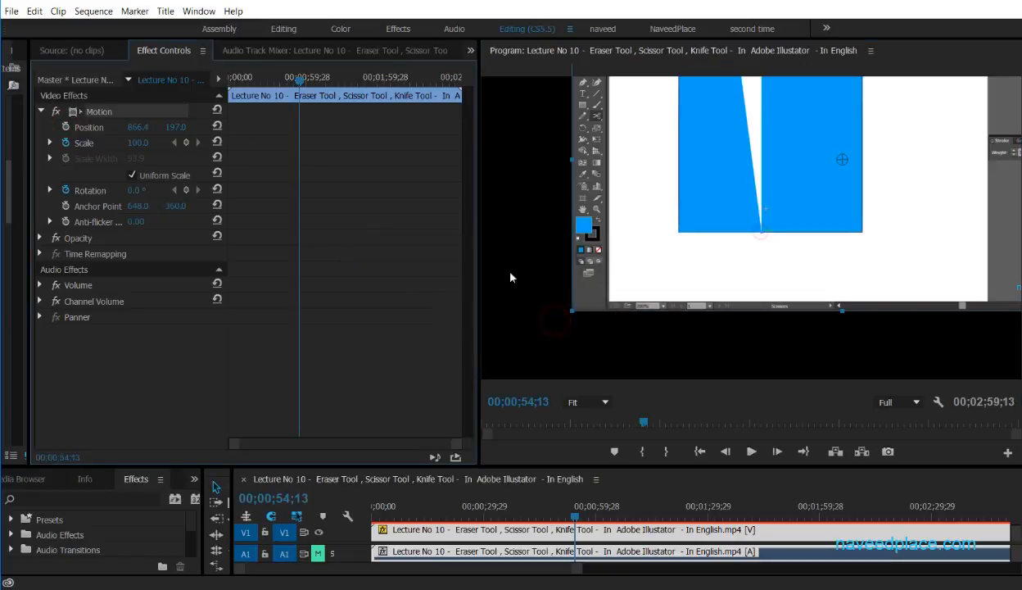
pyautogui.moveTo(745, 175); pyautogui.dragTo(664, 235)
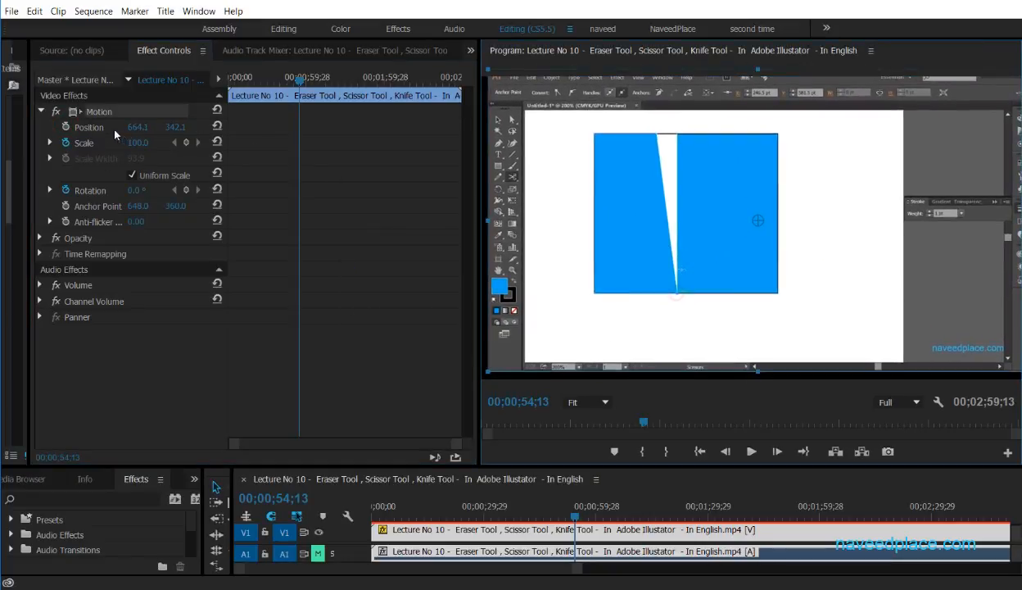
# Step: Turn Position animation back on at 00;00;54;13
pyautogui.click(84, 130)
pyautogui.click(730, 201)
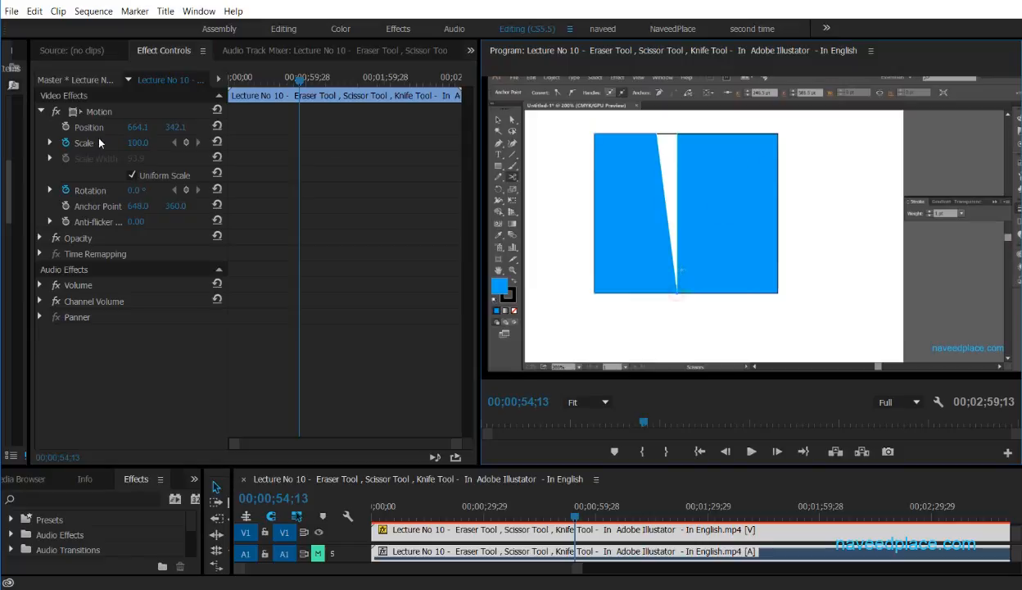
pyautogui.click(66, 127)
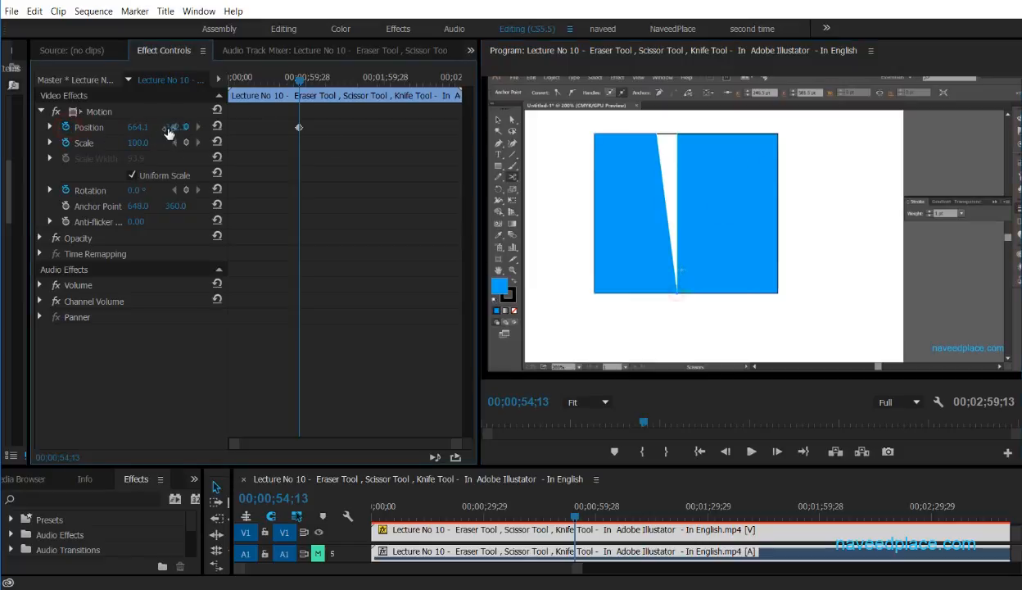
pyautogui.moveTo(303, 82); pyautogui.dragTo(319, 80)
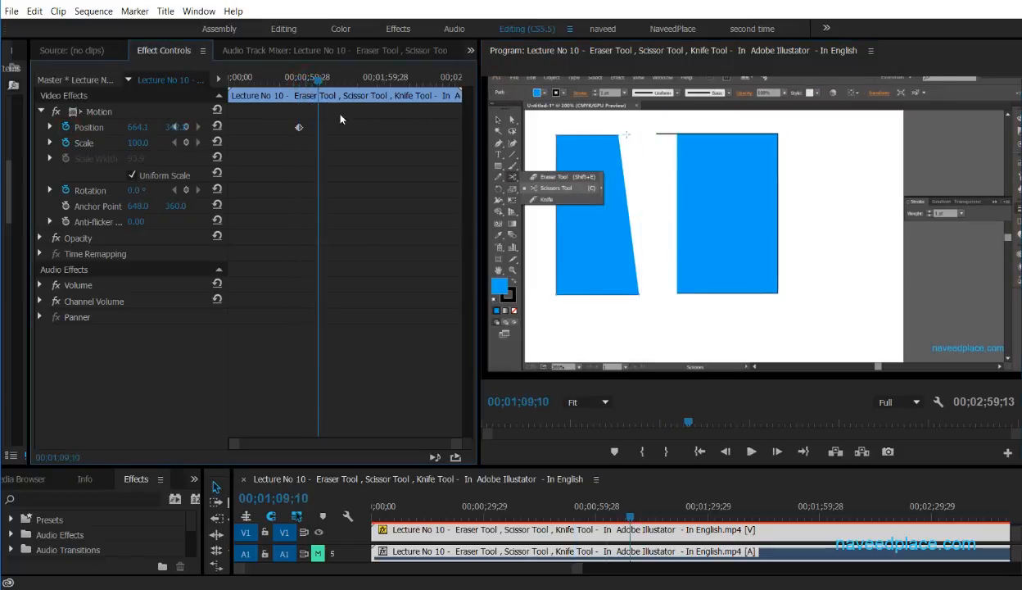
pyautogui.click(183, 126)
pyautogui.click(274, 164)
pyautogui.click(180, 125)
pyautogui.click(246, 184)
# Step: Widen the property column of the effect settings and add a Position keyframe at 00;01;26;17
pyautogui.moveTo(318, 80); pyautogui.dragTo(342, 79)
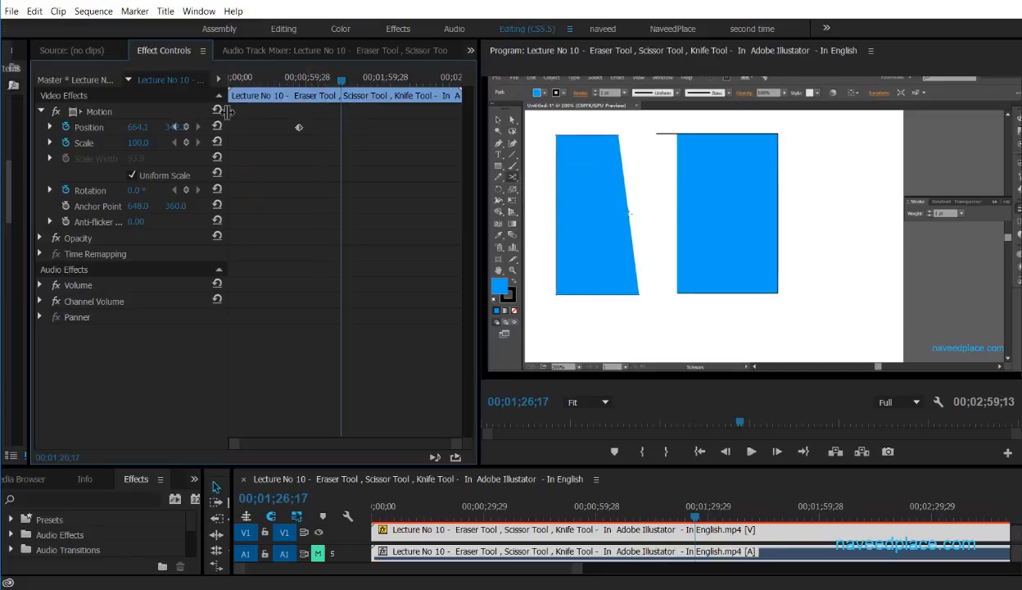
pyautogui.moveTo(229, 114); pyautogui.dragTo(295, 115)
pyautogui.click(252, 126)
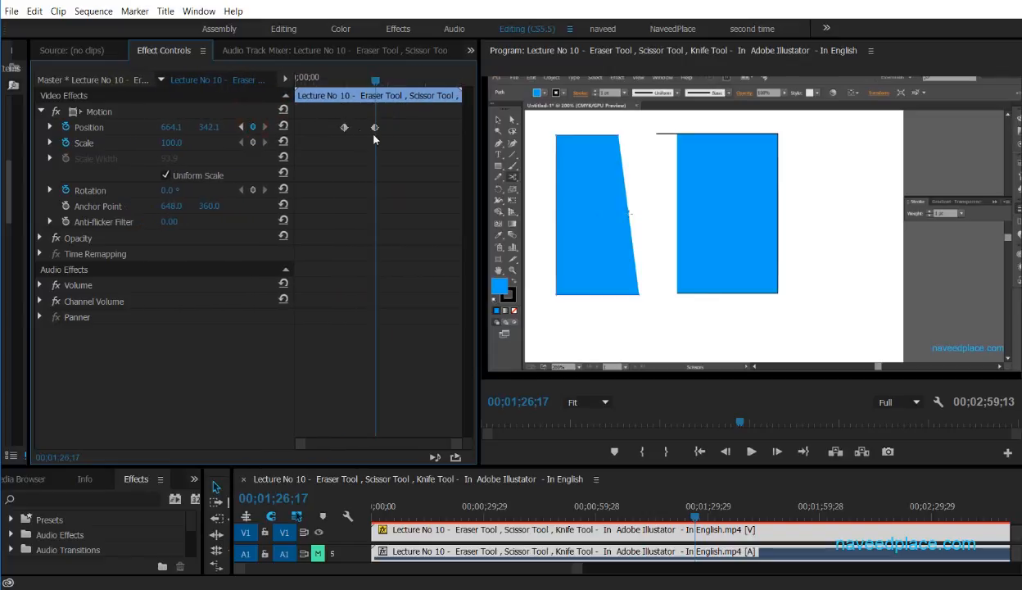
# Step: Move the clip's frame up and right to about 839, 242 at the 00;01;26;17 keyframe
pyautogui.click(647, 203)
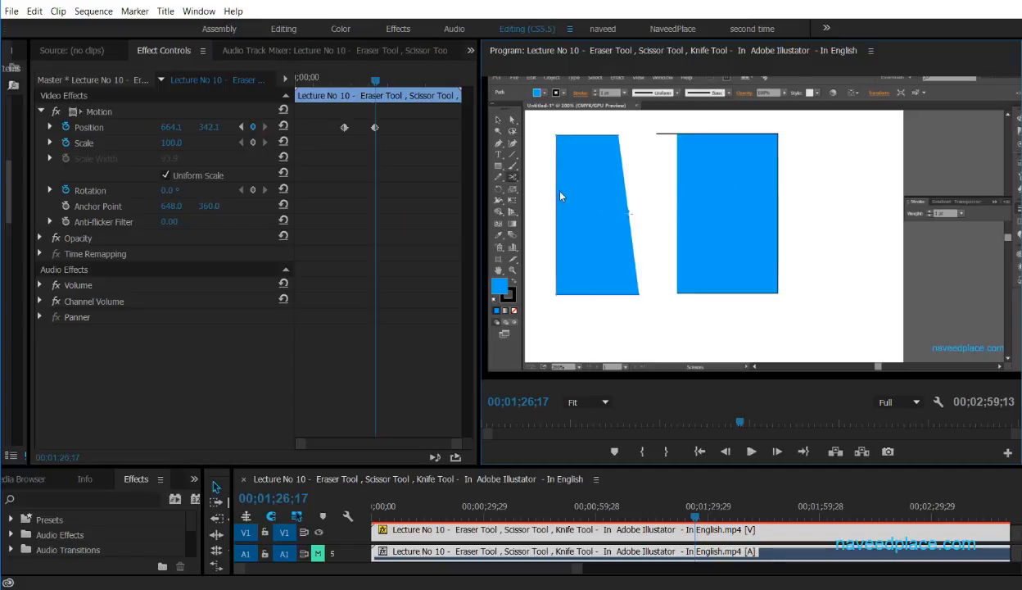
pyautogui.click(99, 112)
pyautogui.moveTo(662, 201); pyautogui.dragTo(734, 164)
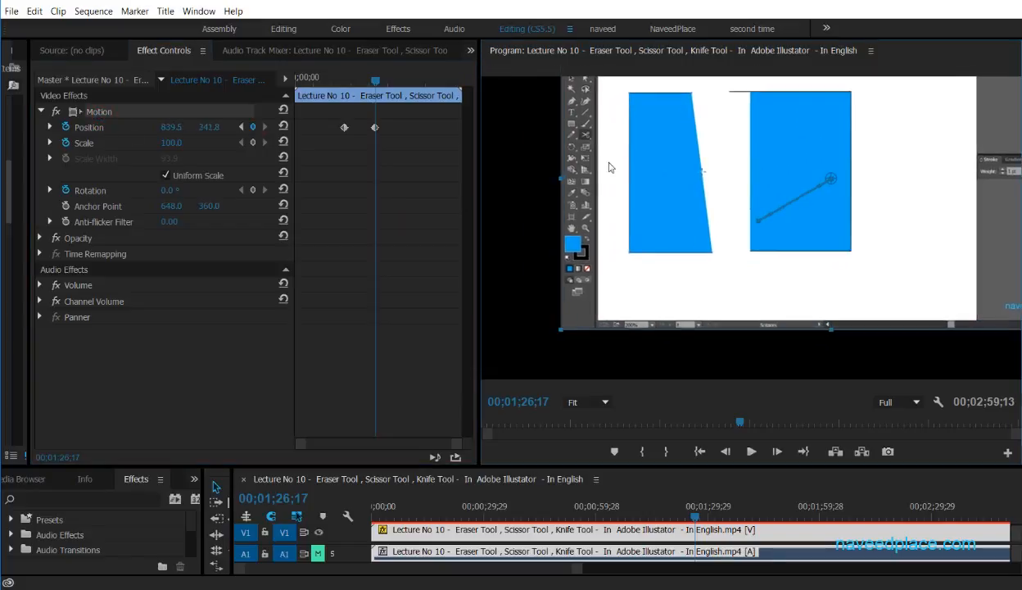
# Step: Add a Position keyframe at 00;01;55;10 and move the clip's frame up and left to about 508, 129
pyautogui.moveTo(375, 80); pyautogui.dragTo(406, 84)
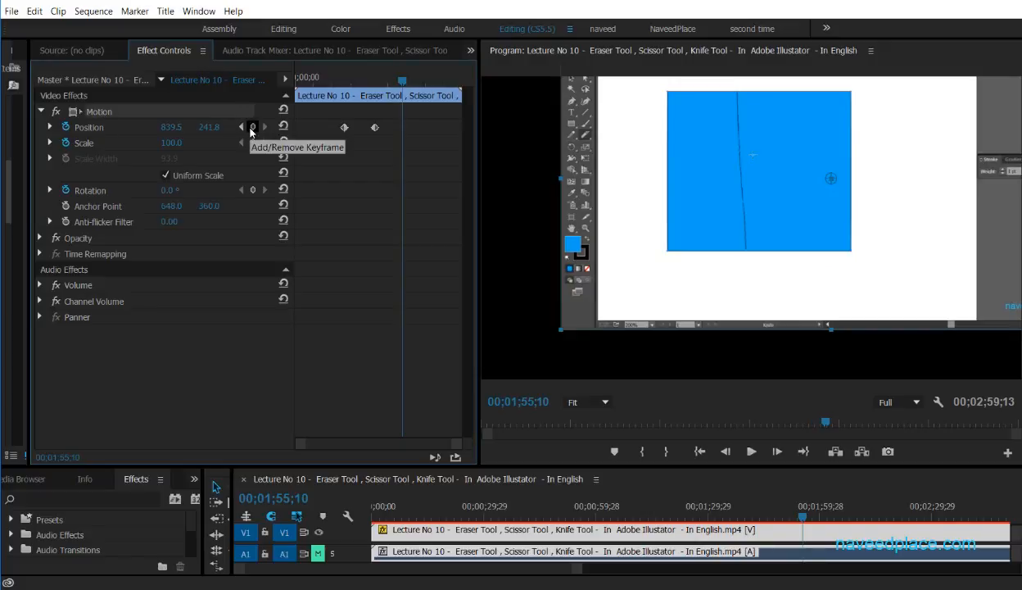
pyautogui.click(254, 127)
pyautogui.moveTo(675, 196); pyautogui.dragTo(531, 154)
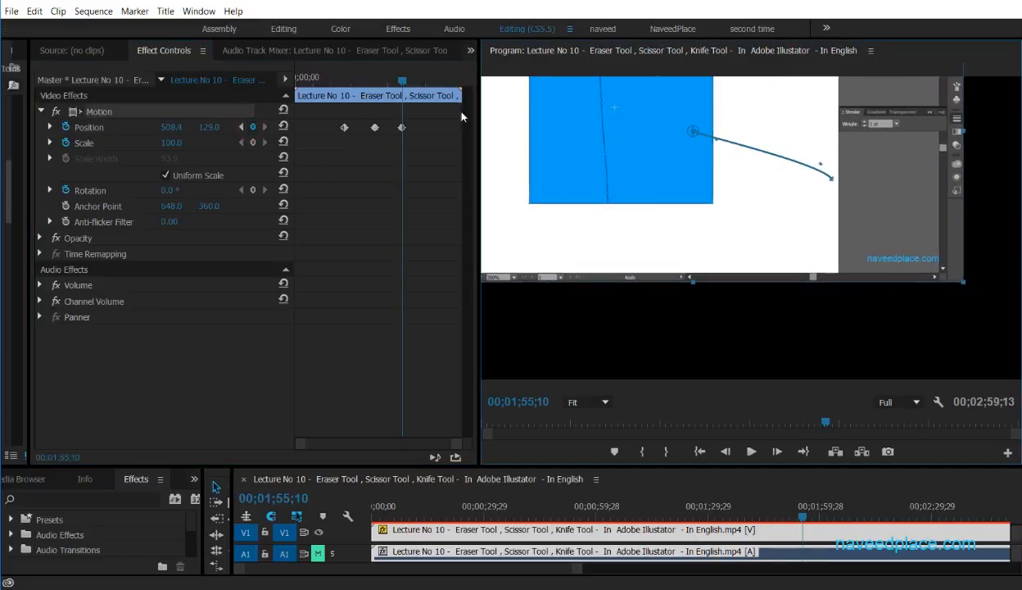
# Step: Add a Position keyframe at 00;02;17;00 and move the clip's frame down and left to about 354, 398
pyautogui.moveTo(403, 82); pyautogui.dragTo(422, 82)
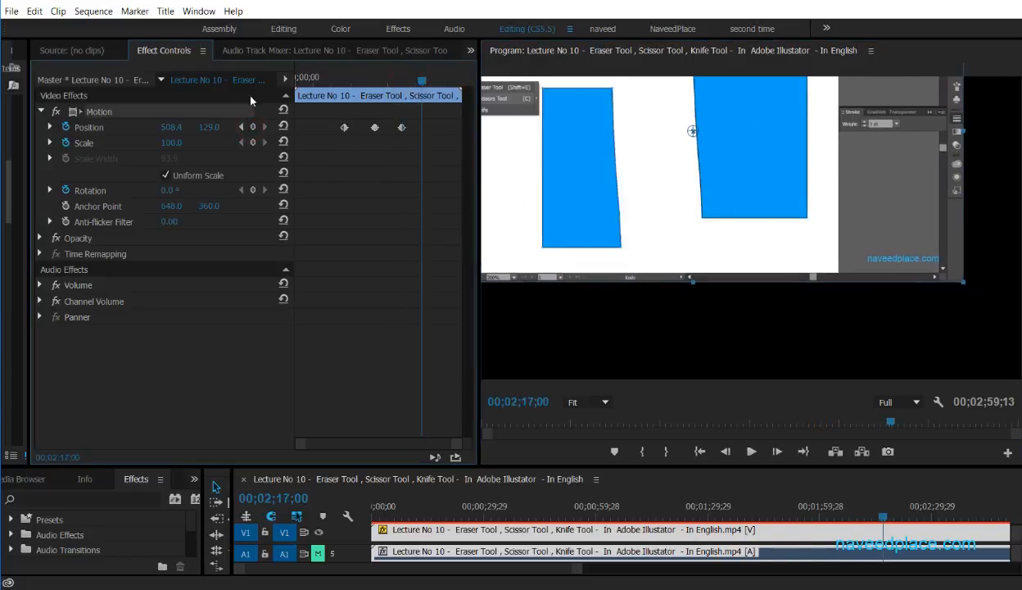
pyautogui.click(253, 127)
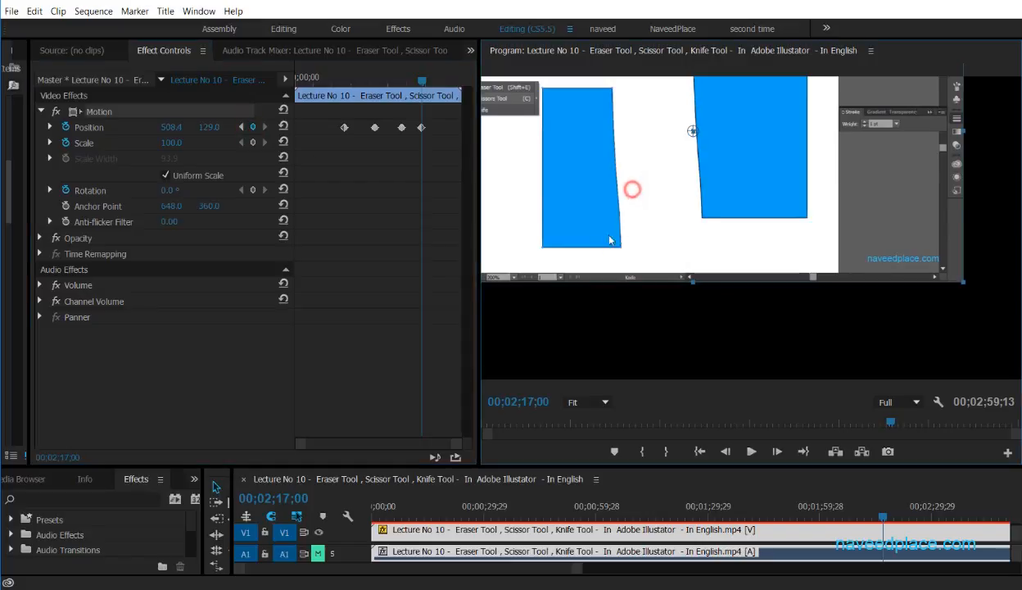
pyautogui.moveTo(633, 190); pyautogui.dragTo(571, 307)
# Step: Save the project and scrub through the Position animation from 00;00;52;24 to 00;02;21;01
pyautogui.moveTo(421, 82); pyautogui.dragTo(344, 82)
pyautogui.hotkey('ctrl', 's')
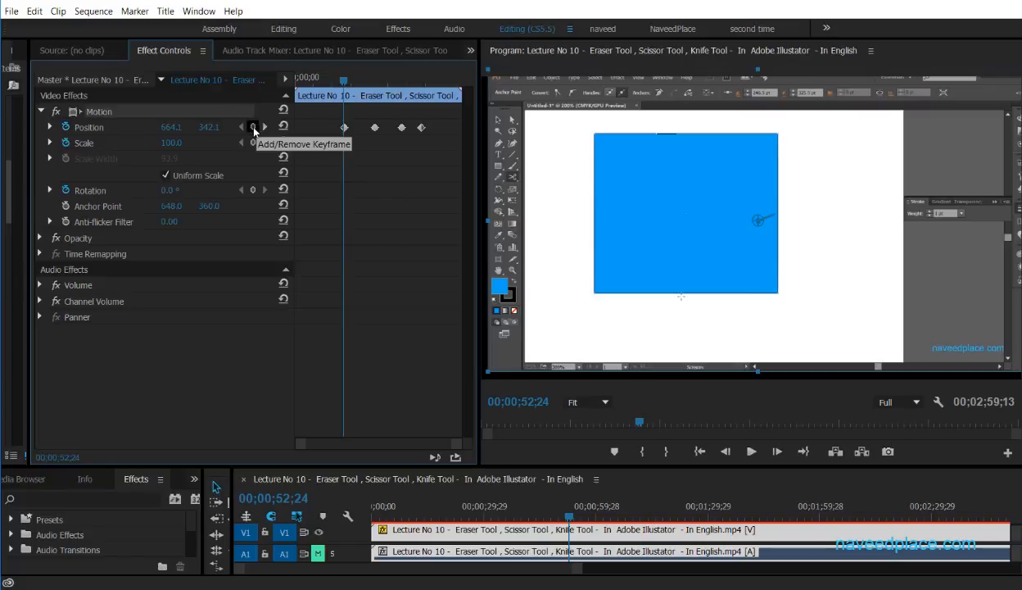
pyautogui.moveTo(338, 82); pyautogui.dragTo(426, 82)
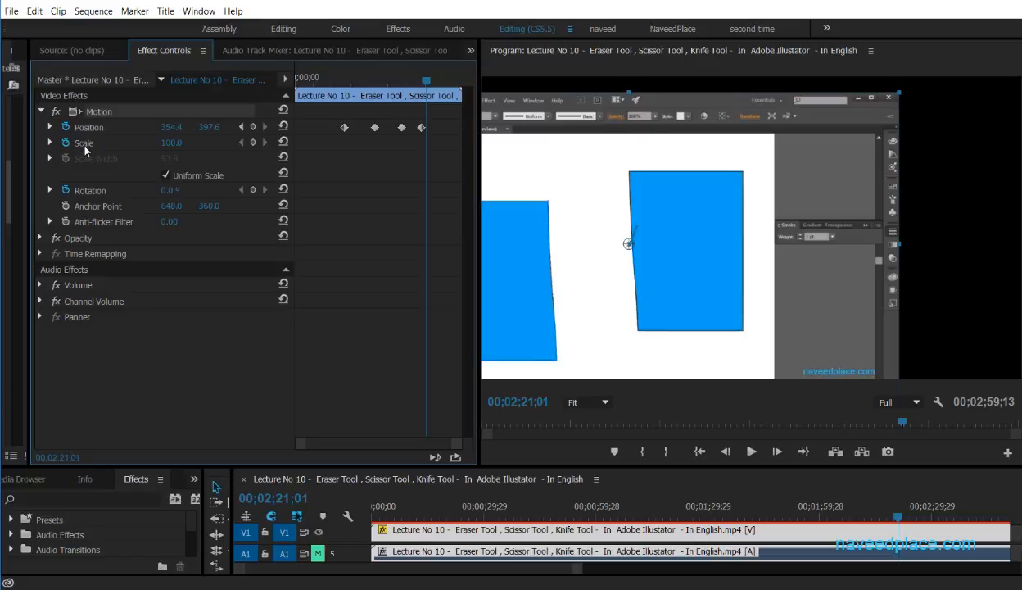
# Step: Move the clip's frame up and right to about 578, 193 at 00;02;21;01
pyautogui.moveTo(692, 244); pyautogui.dragTo(782, 154)
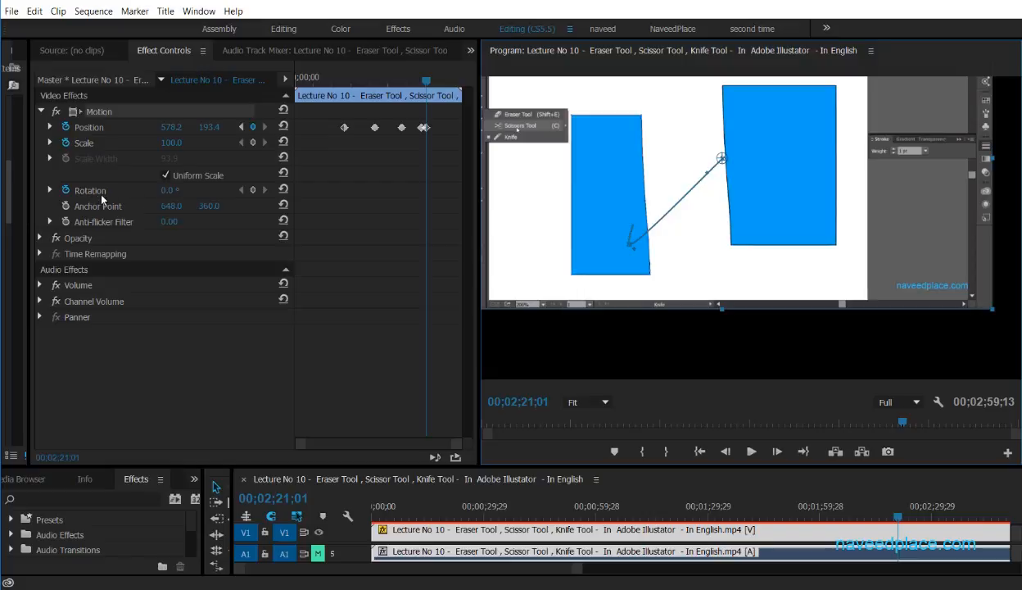
pyautogui.click(39, 239)
pyautogui.click(39, 239)
pyautogui.click(39, 238)
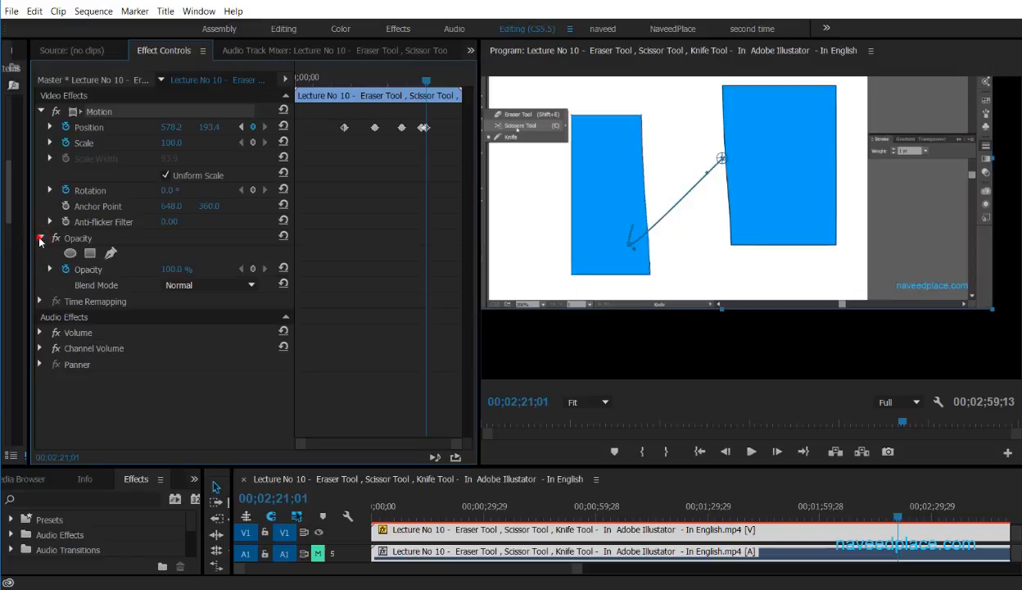
pyautogui.click(39, 238)
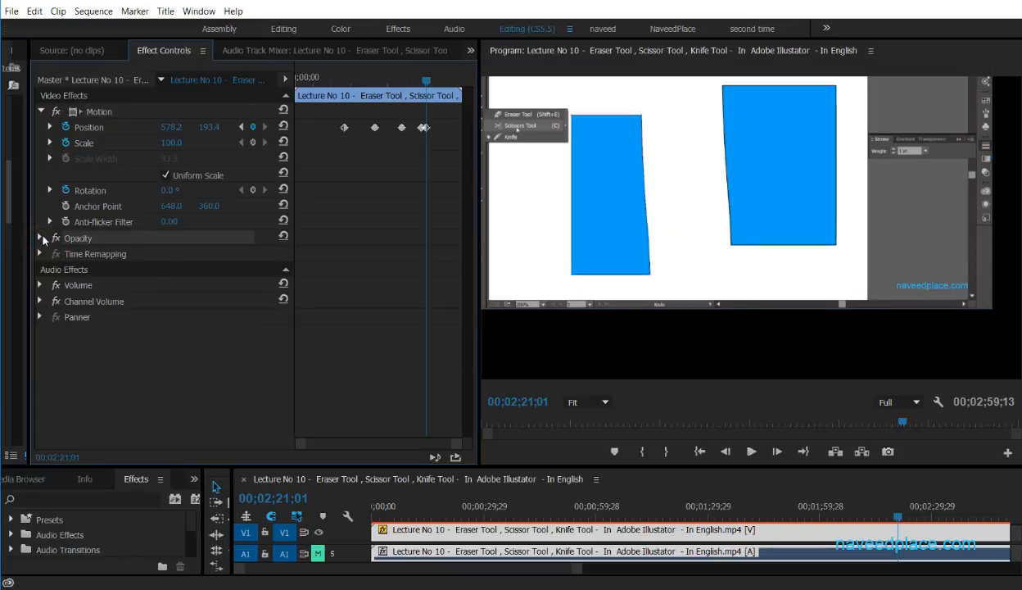